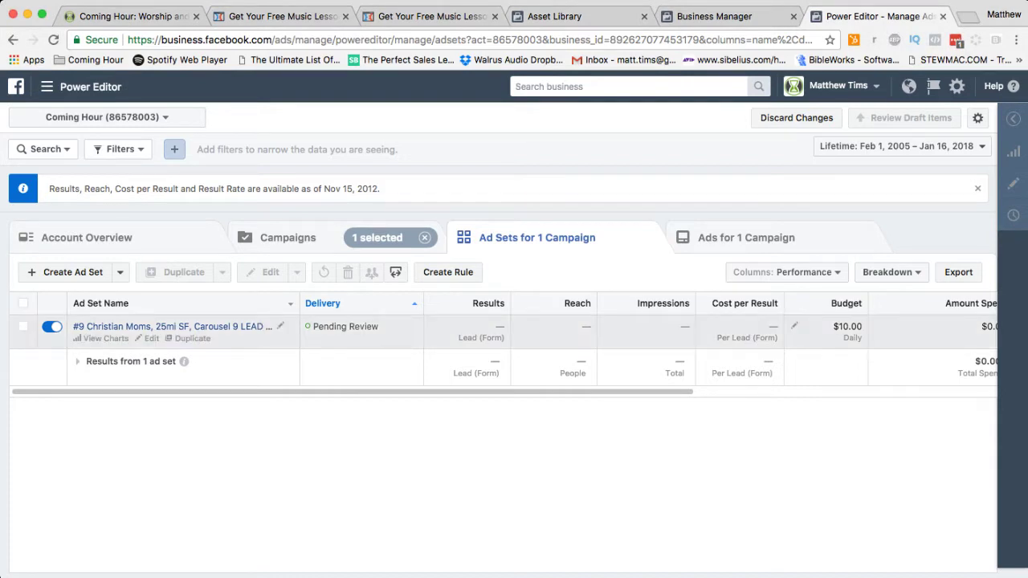
- Duplicate the "#9 Christian Moms, 25mi SF, Carousel 9 LEAD ADS" ad set into its original campaign as one copy
click(192, 339)
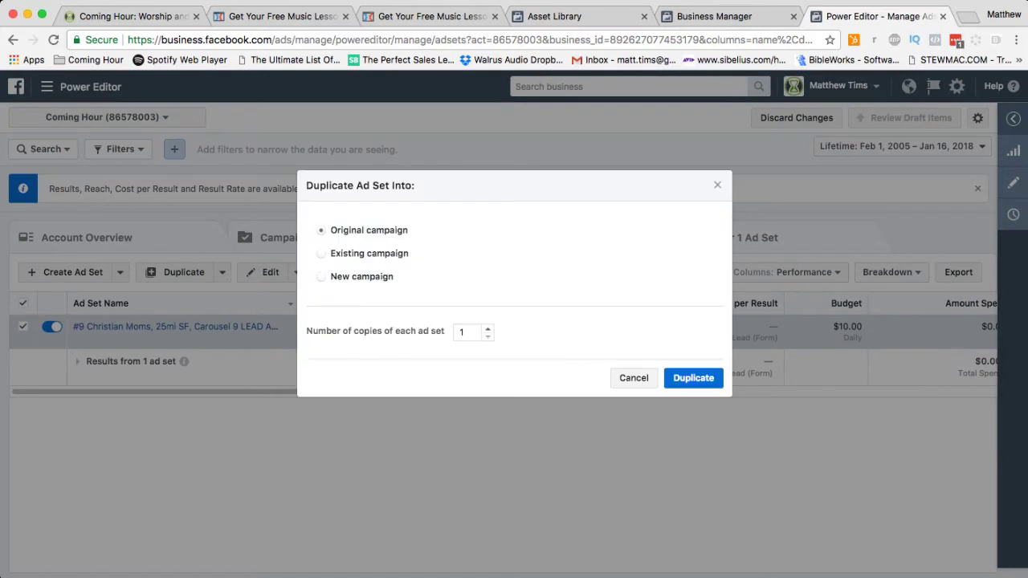
click(693, 377)
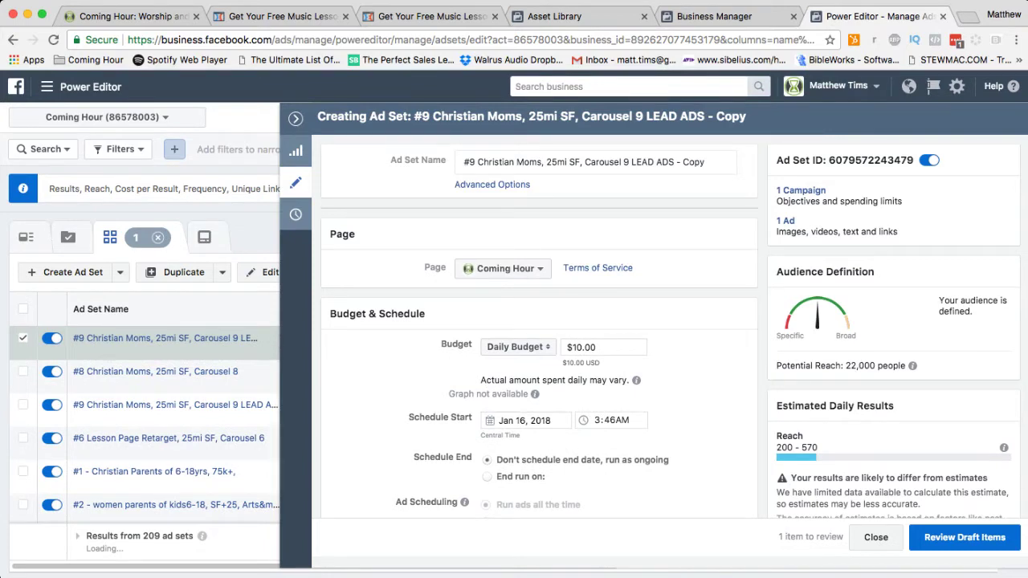
- Review the copied ad set's schedule, custom audience exclusions, location, age and gender settings
scroll(670, 327, down, 5)
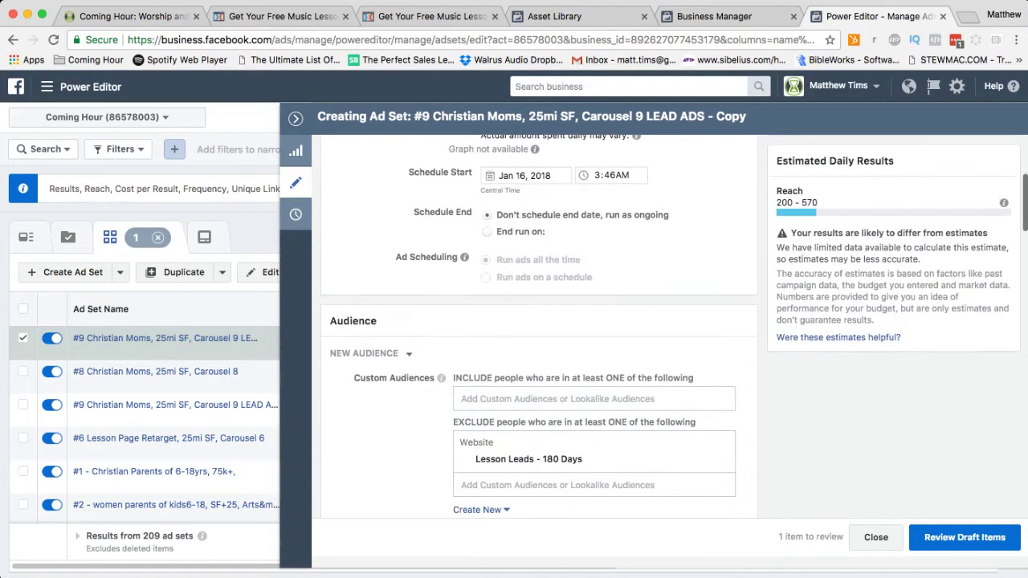
scroll(670, 327, down, 6)
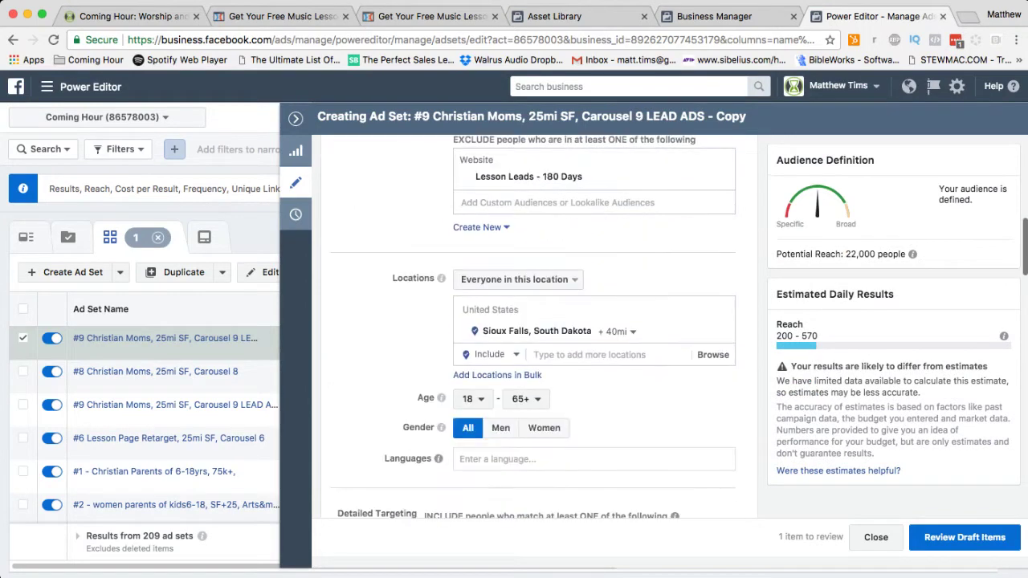
scroll(533, 328, down, 7)
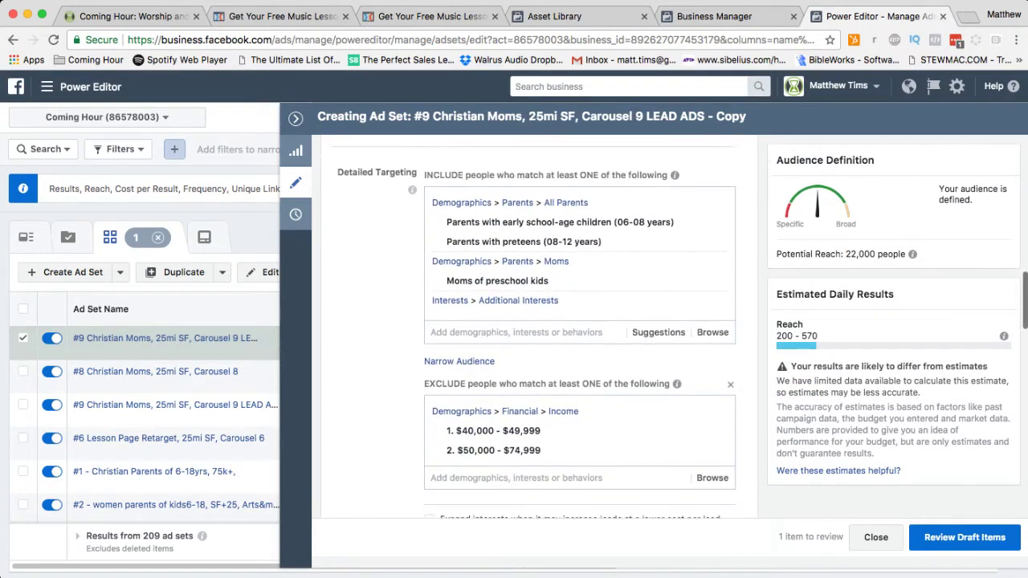
scroll(532, 329, down, 1)
scroll(532, 329, up, 4)
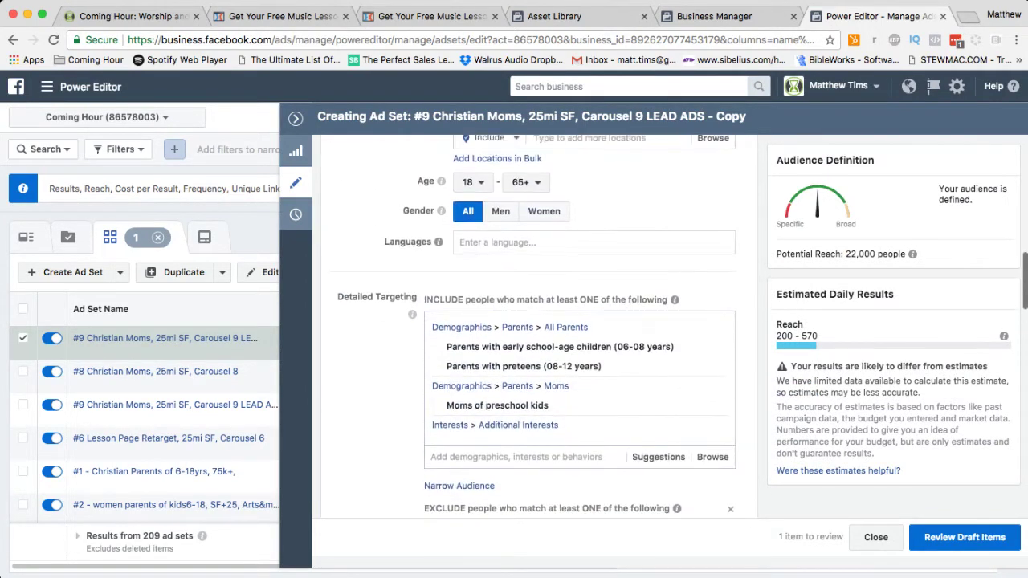
scroll(532, 329, up, 6)
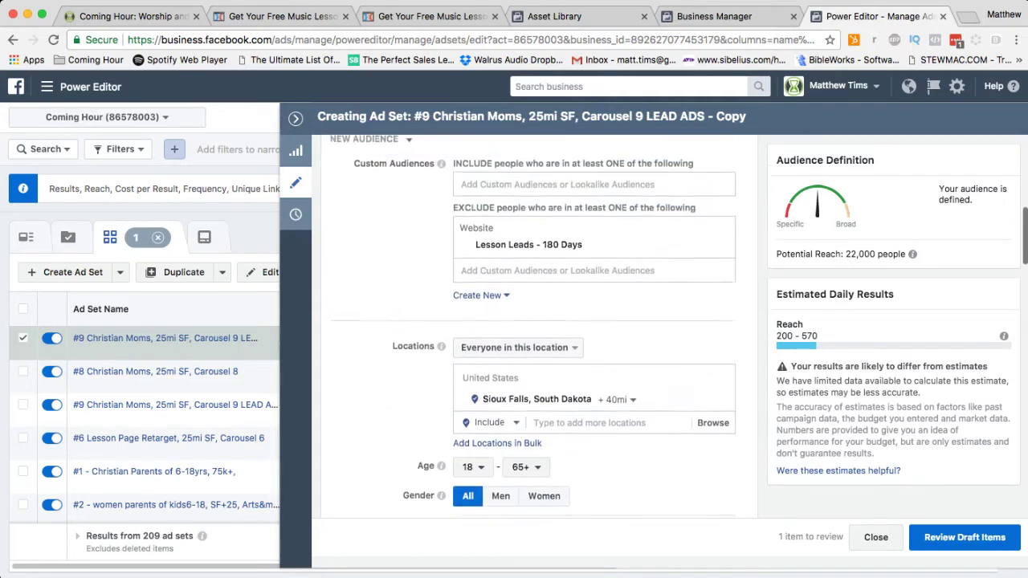
scroll(532, 345, down, 1)
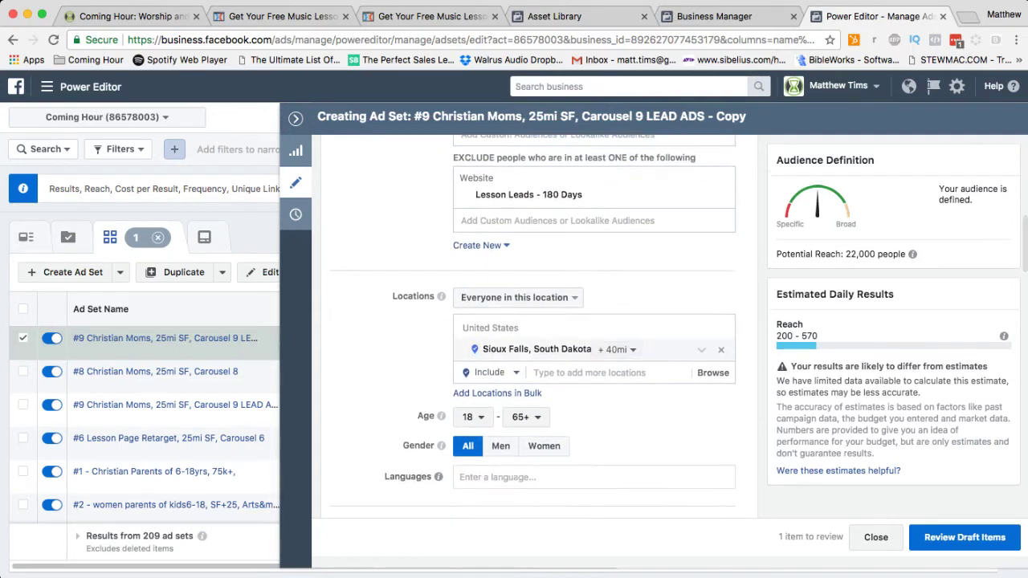
scroll(532, 329, up, 4)
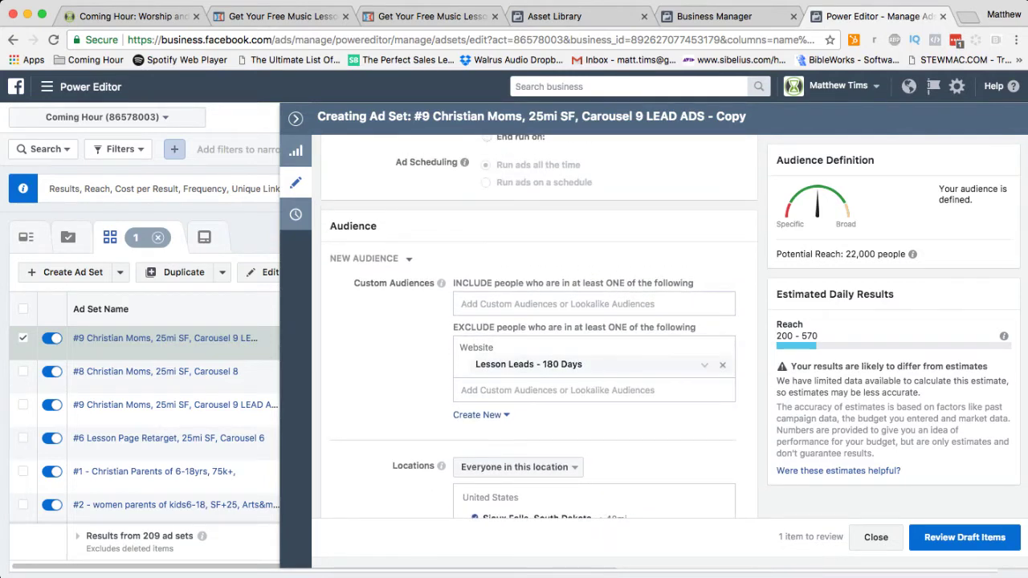
scroll(532, 330, up, 5)
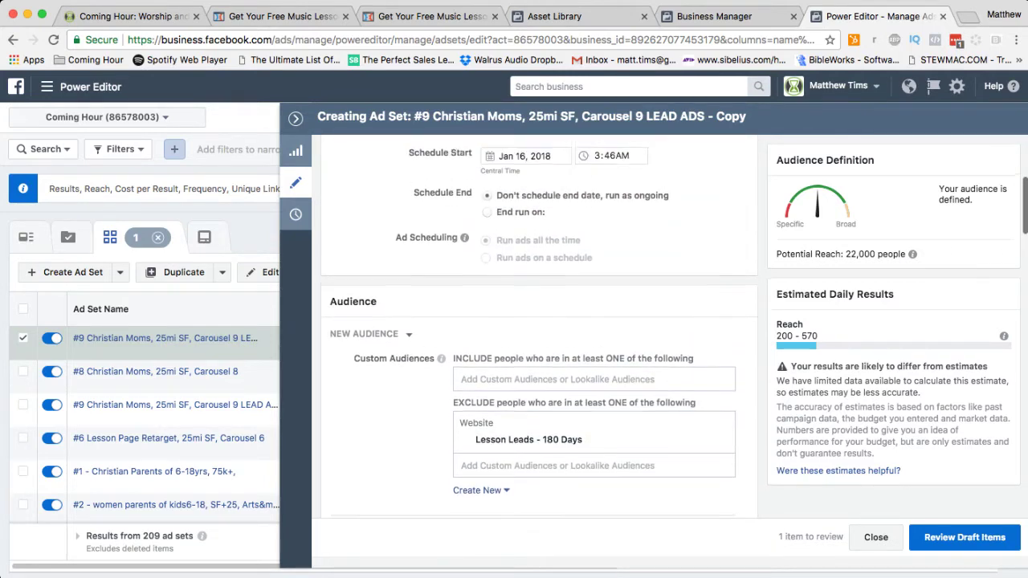
scroll(532, 329, down, 3)
scroll(533, 329, down, 1)
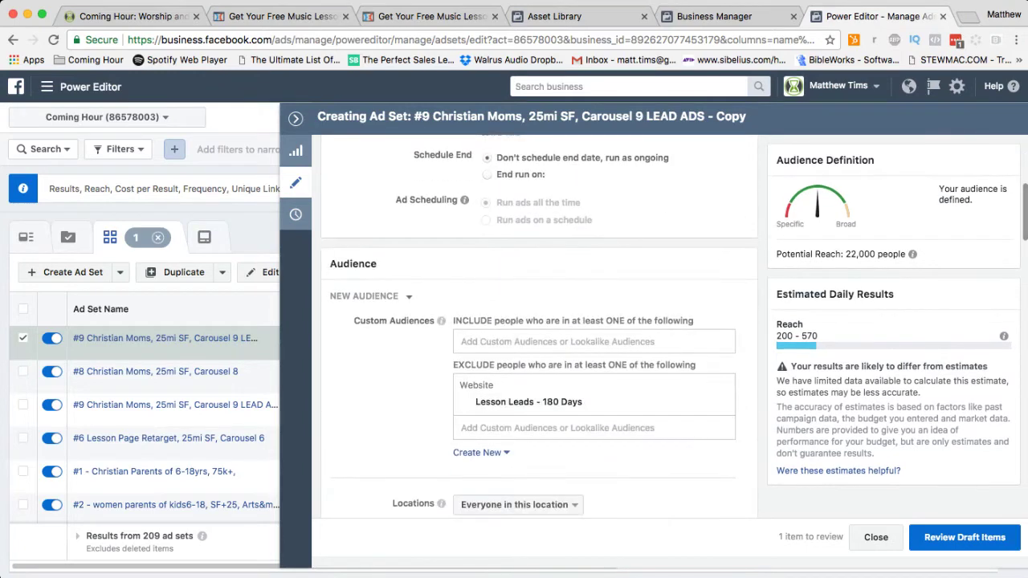
scroll(533, 329, down, 10)
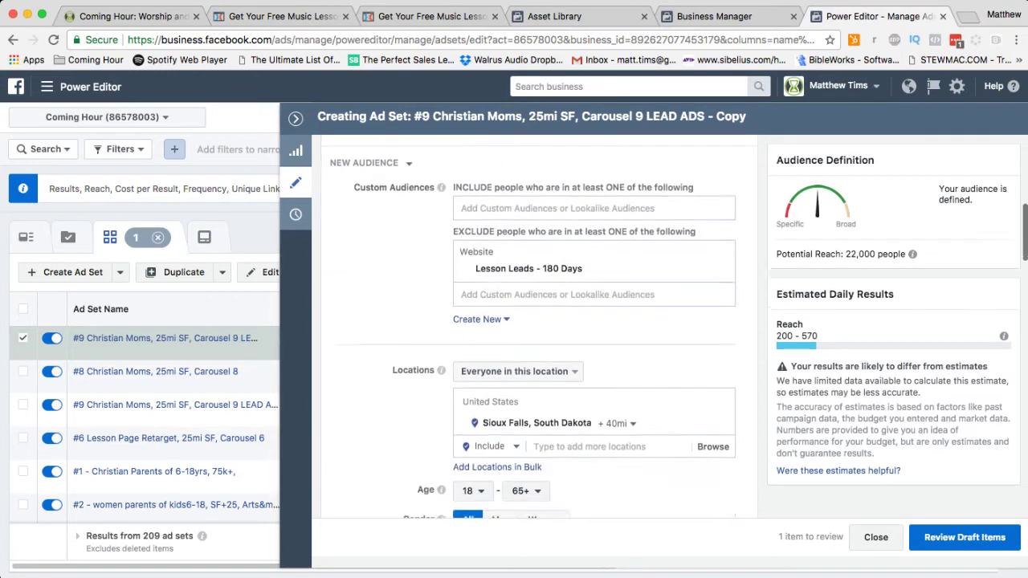
- Examine the copied ad set's detailed targeting, covering the included parent and mom segments and the excluded income ranges
scroll(533, 329, down, 12)
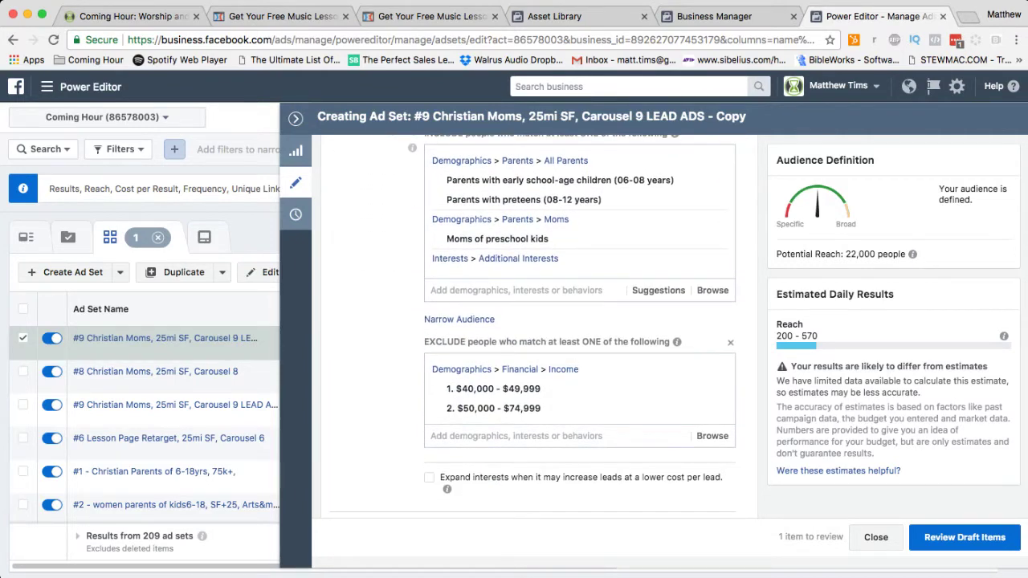
mouse_move(562, 238)
scroll(533, 329, up, 10)
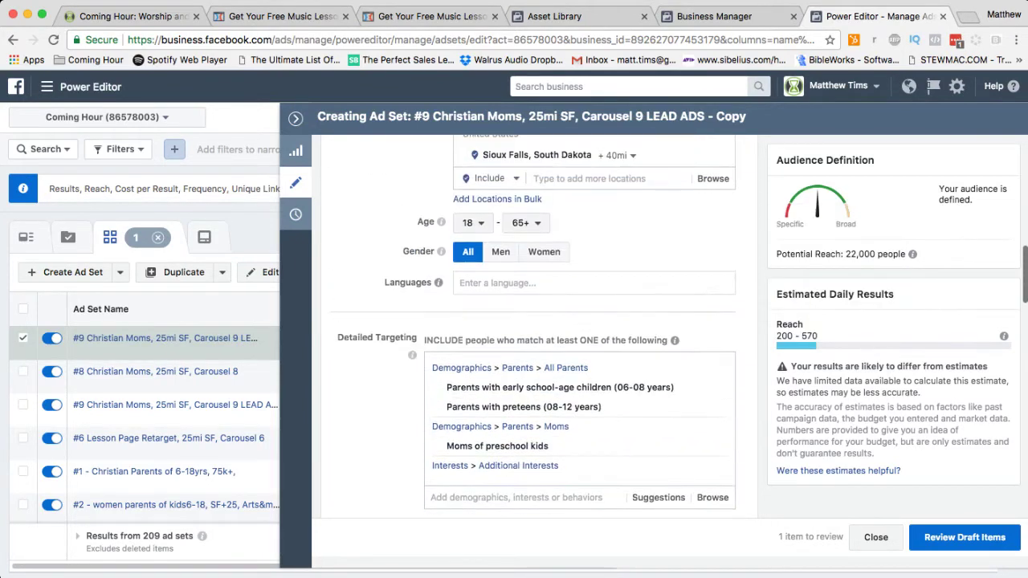
scroll(533, 329, down, 6)
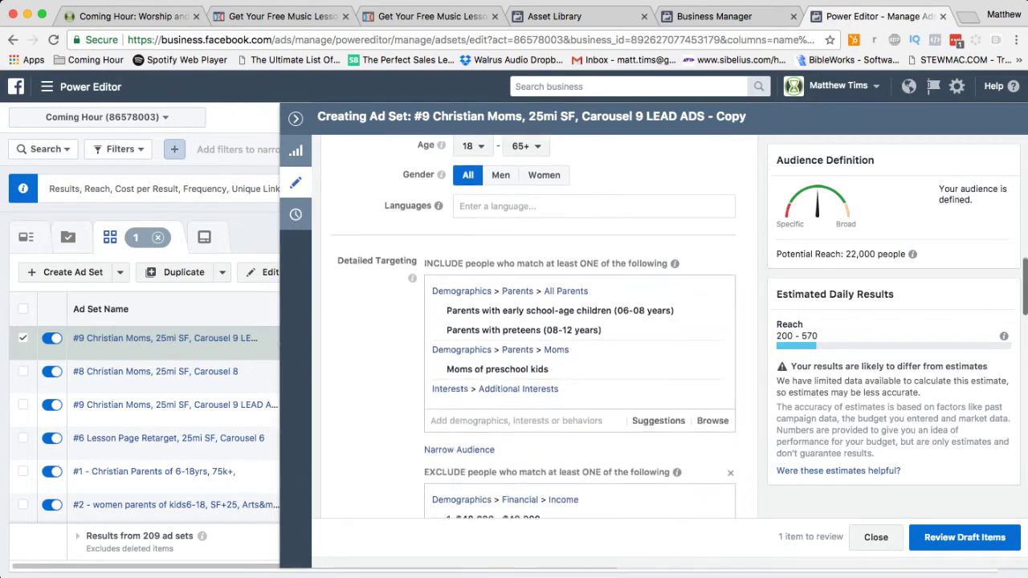
scroll(532, 329, up, 2)
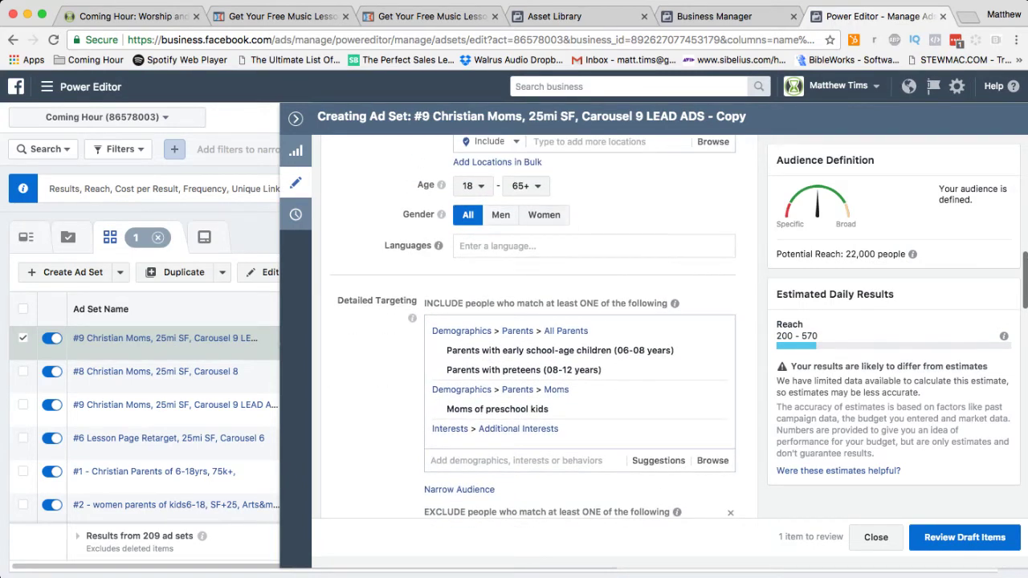
scroll(532, 329, down, 3)
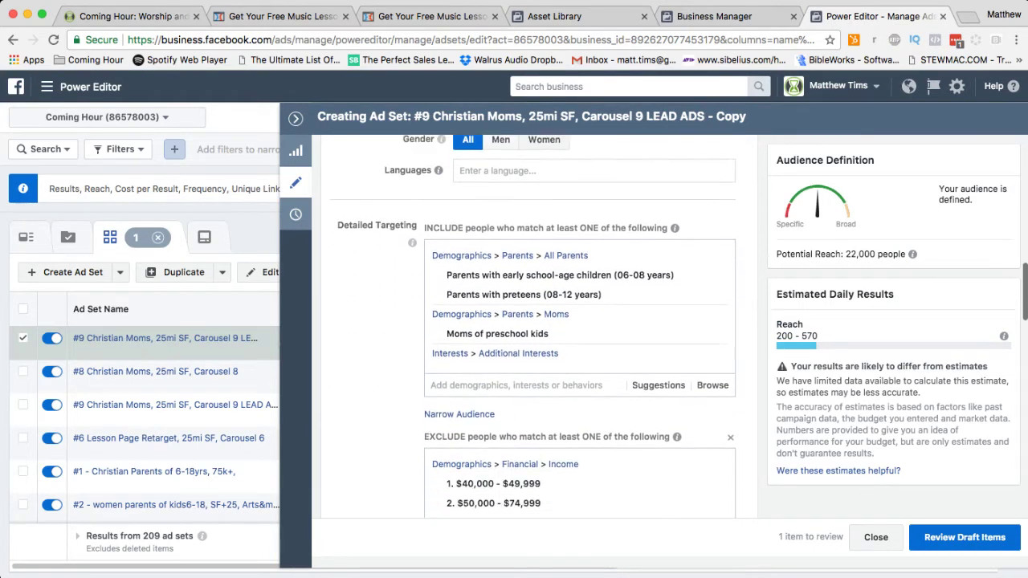
scroll(532, 329, down, 1)
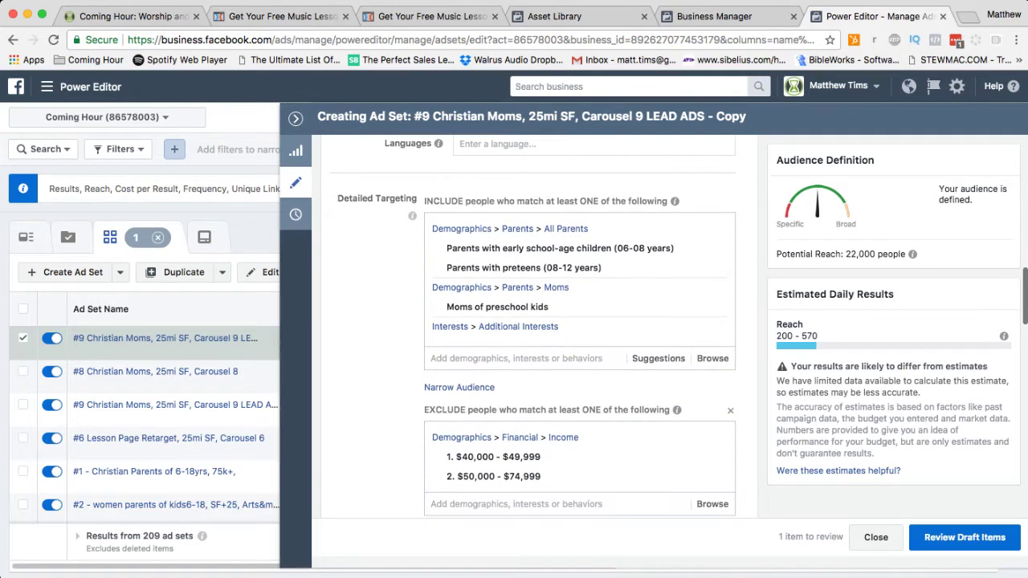
scroll(532, 329, up, 3)
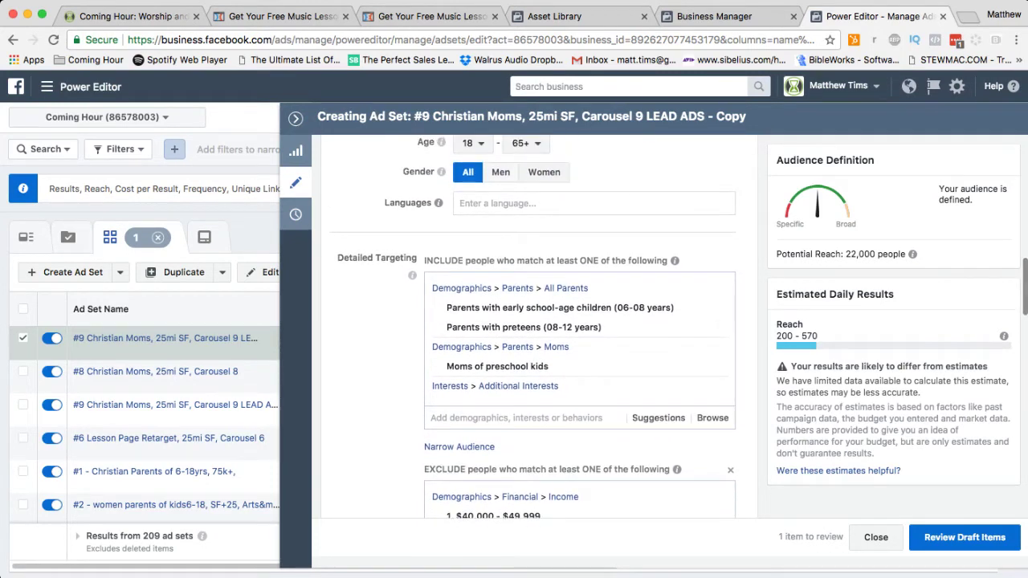
mouse_move(563, 366)
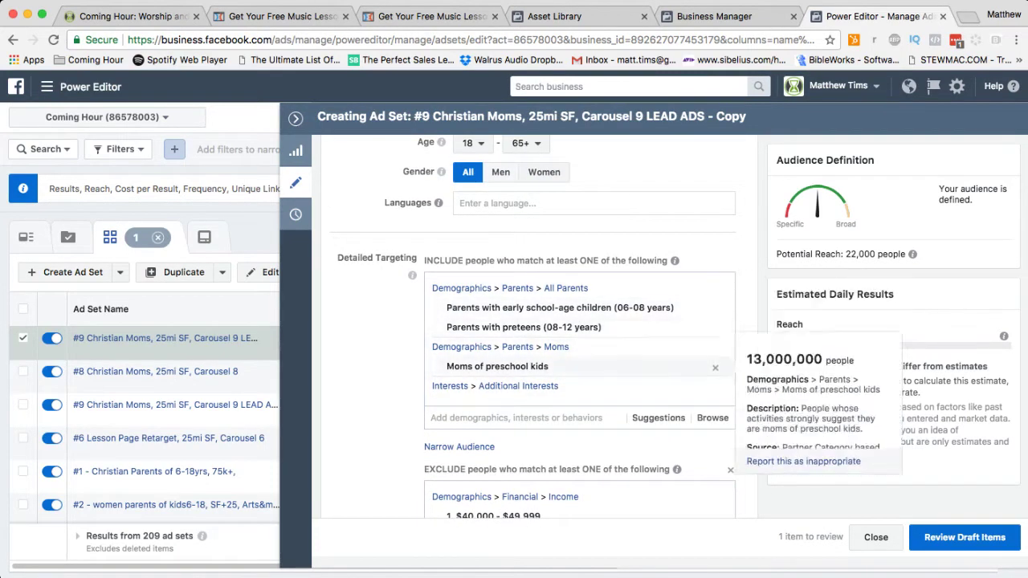
mouse_move(562, 327)
mouse_move(562, 307)
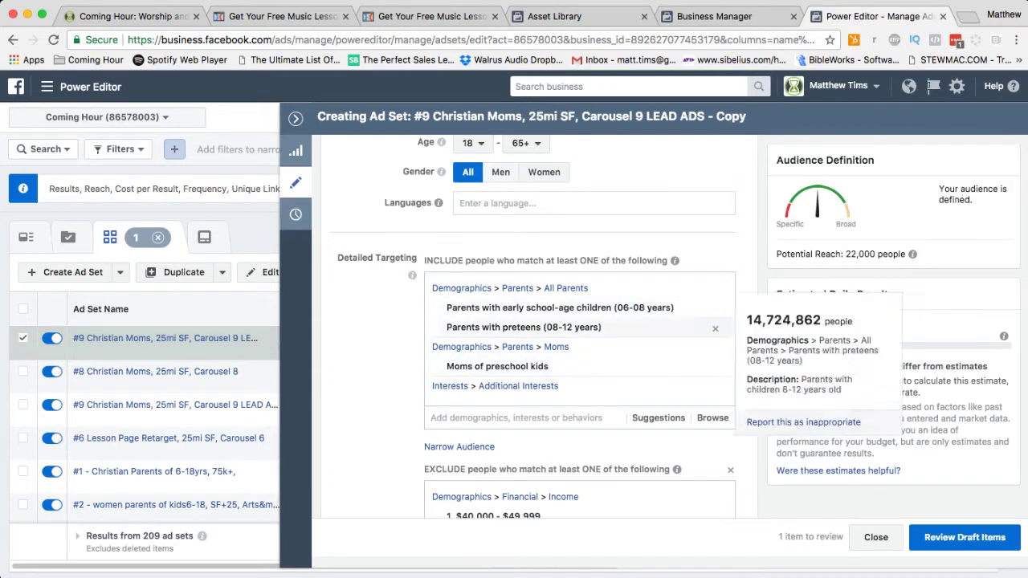
scroll(562, 321, down, 1)
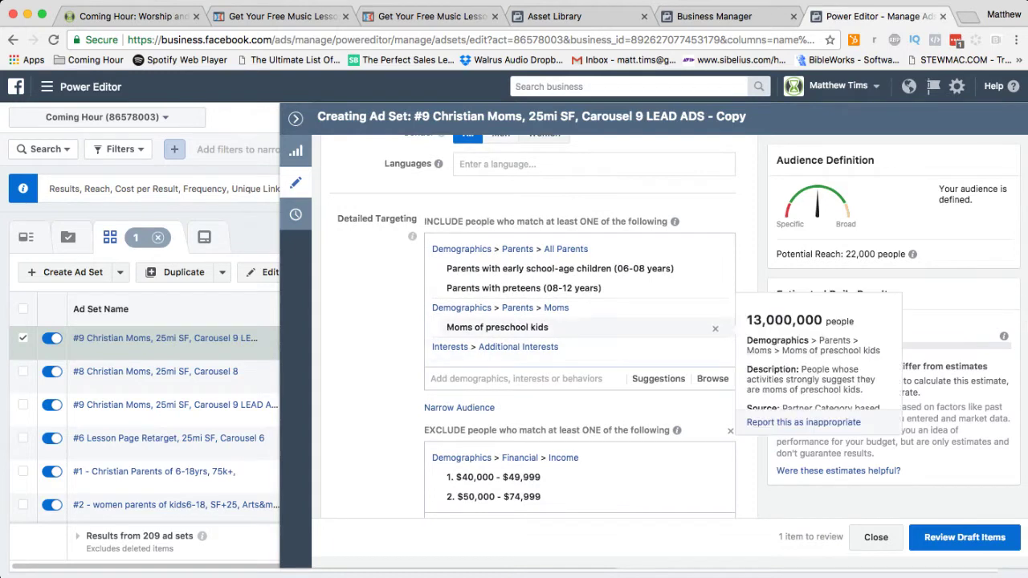
scroll(562, 328, down, 1)
scroll(562, 321, up, 2)
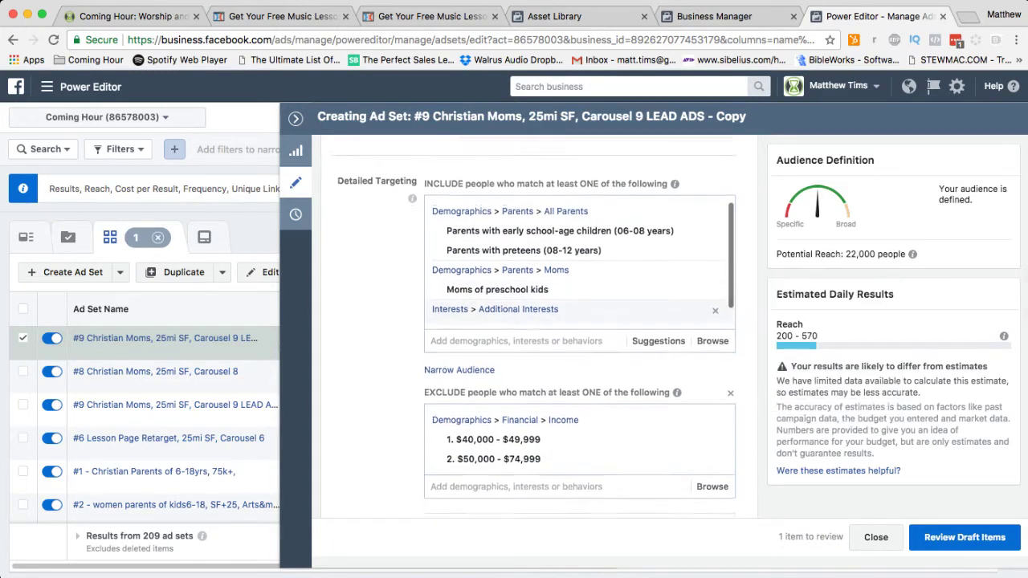
scroll(562, 309, down, 2)
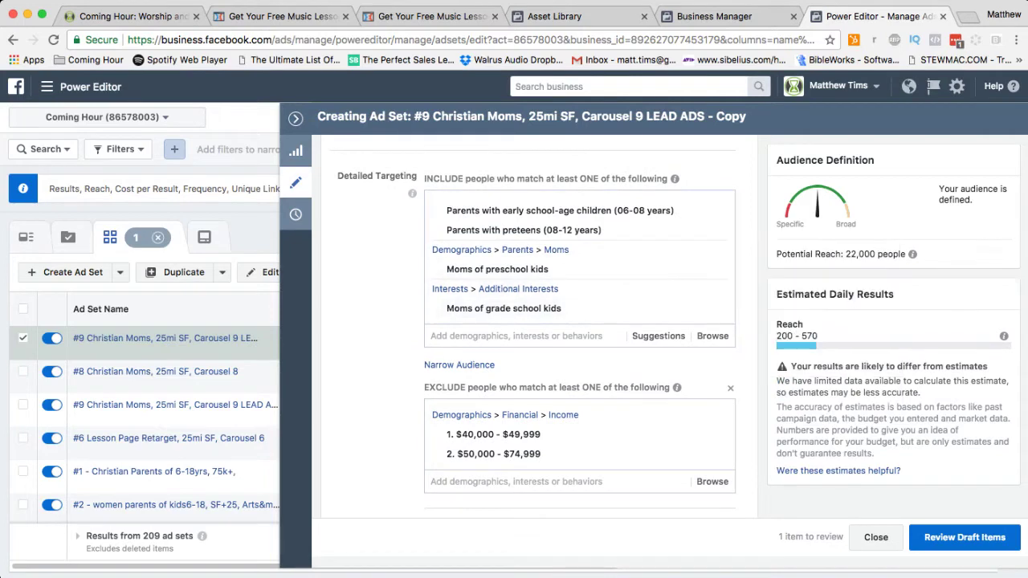
scroll(562, 322, down, 2)
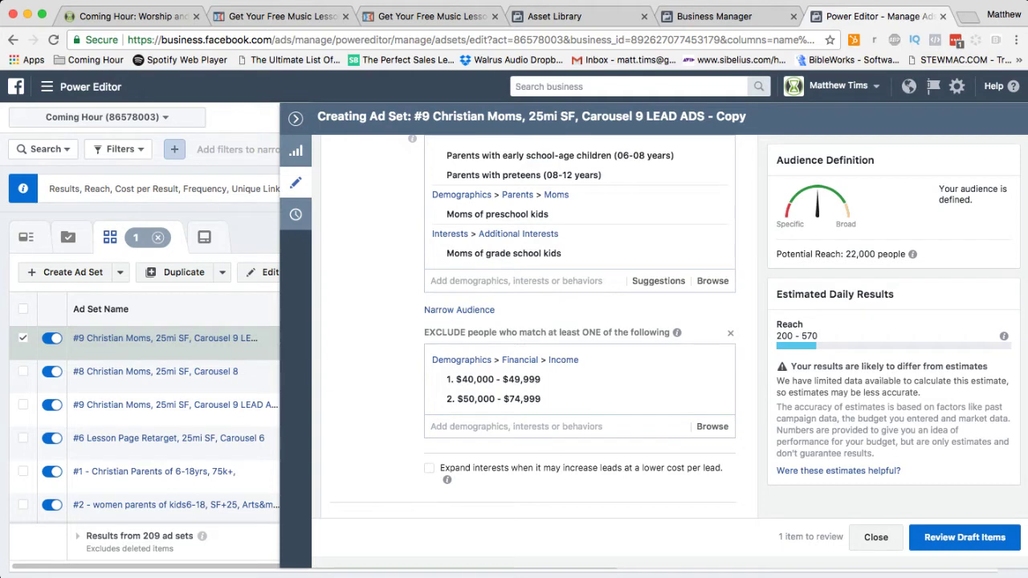
scroll(578, 338, down, 2)
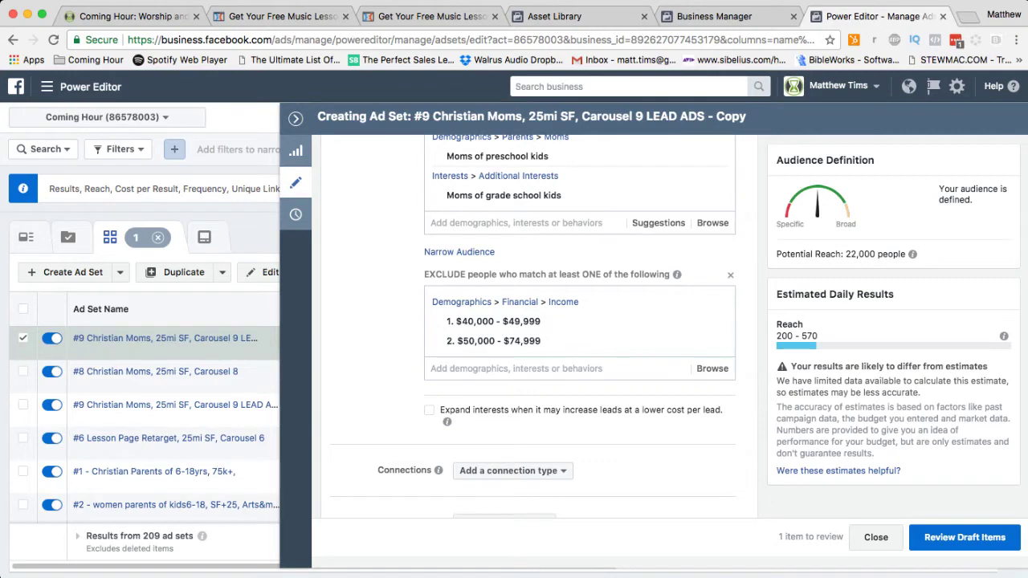
scroll(578, 337, down, 2)
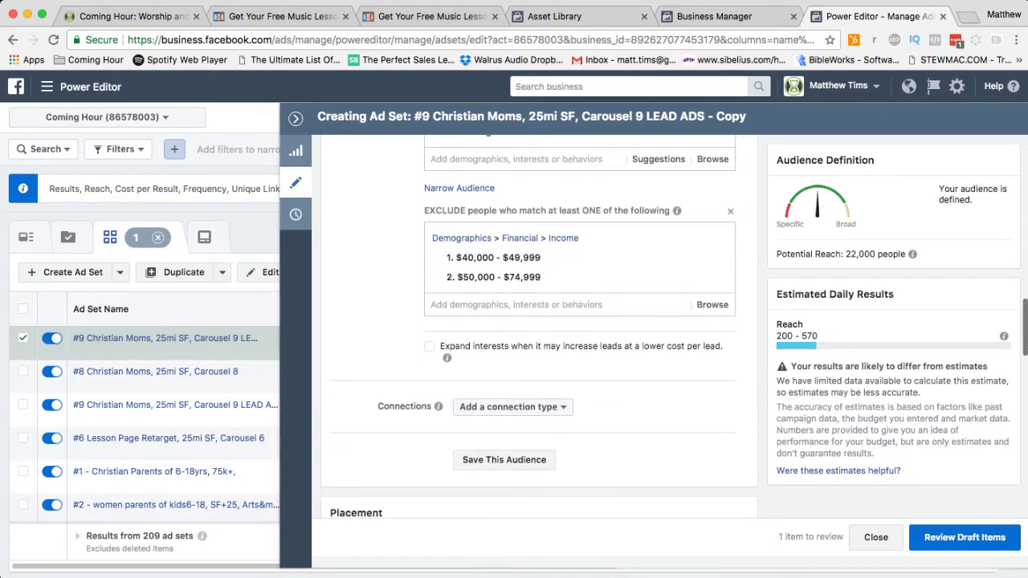
scroll(538, 337, down, 1)
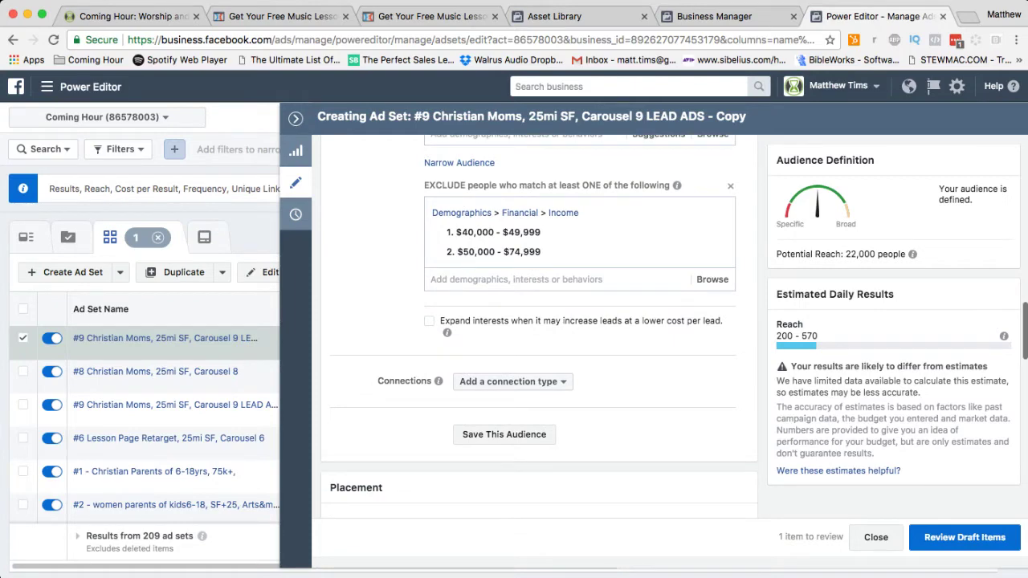
- Review the copied ad set's placement platforms, mobile device options, and optimization and delivery settings
scroll(538, 337, down, 10)
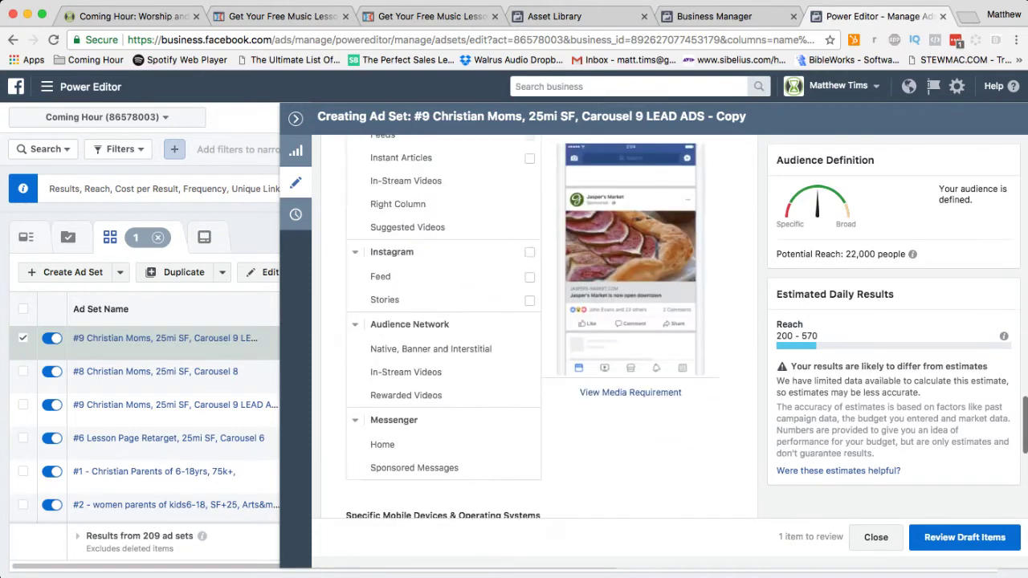
scroll(538, 337, up, 5)
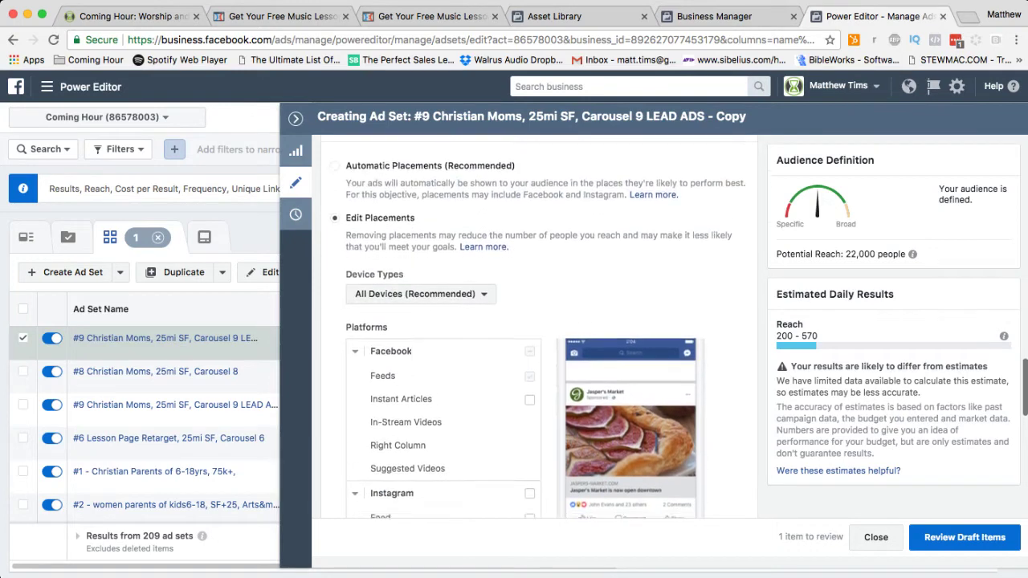
scroll(538, 337, down, 4)
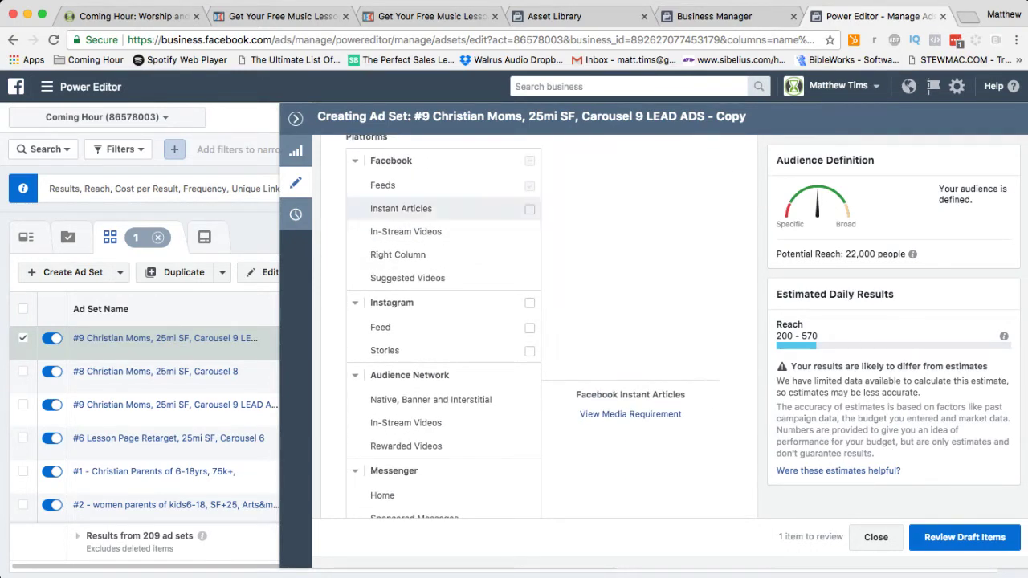
scroll(449, 337, down, 4)
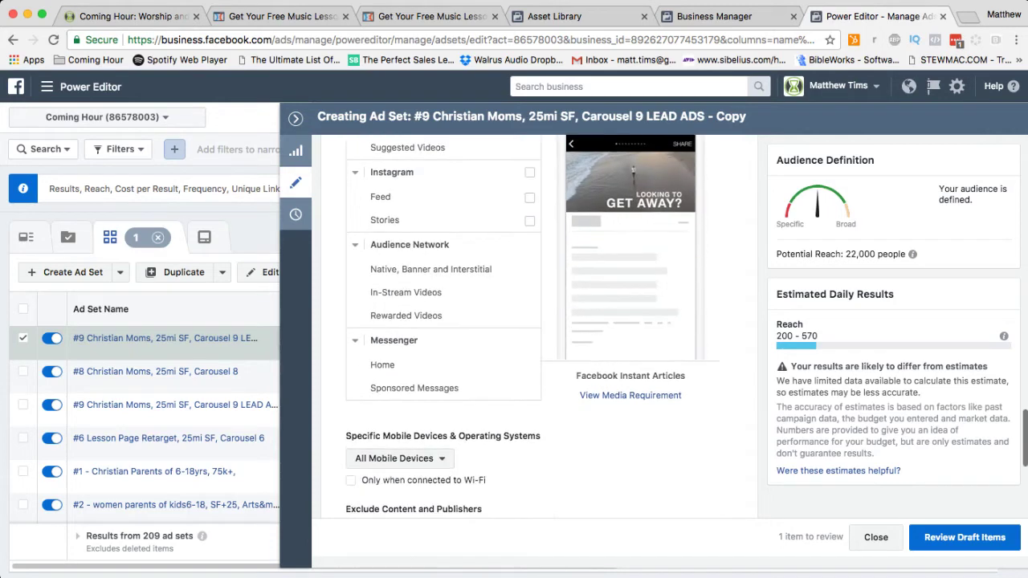
scroll(449, 337, up, 3)
scroll(442, 321, up, 2)
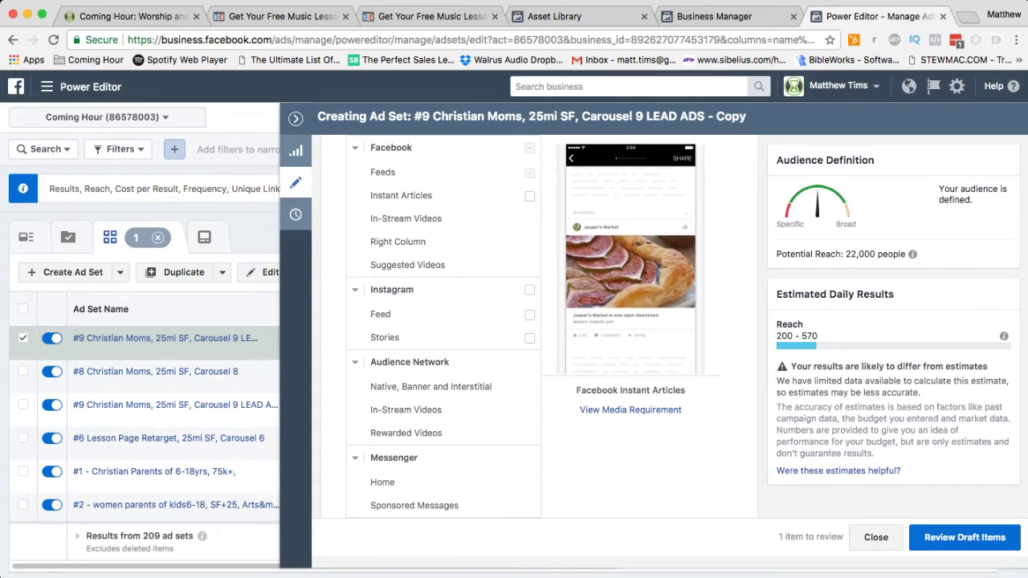
scroll(538, 321, down, 10)
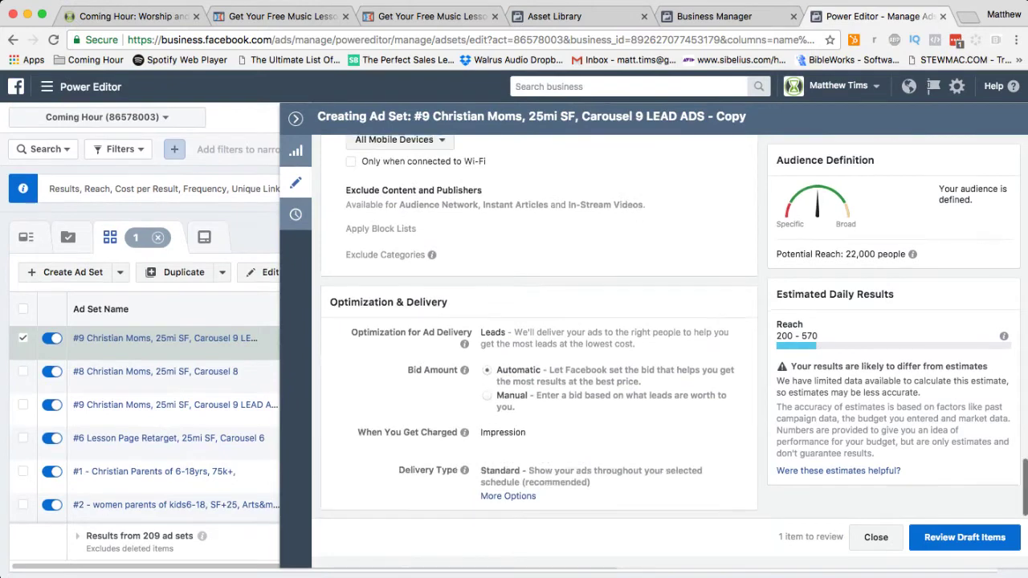
scroll(538, 321, up, 15)
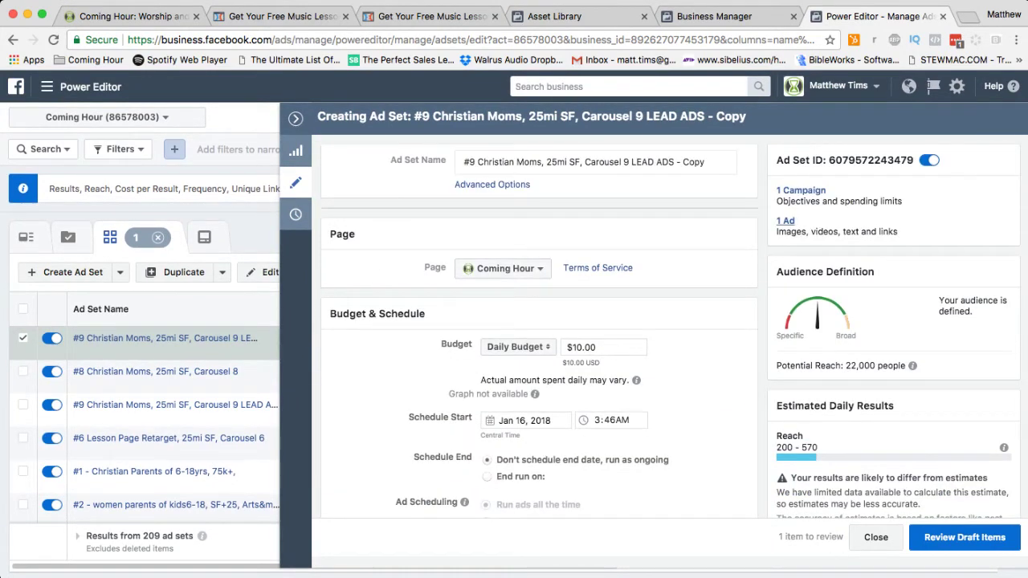
- Open the ad inside the copied ad set and review its carousel creative format and opening body text
click(786, 221)
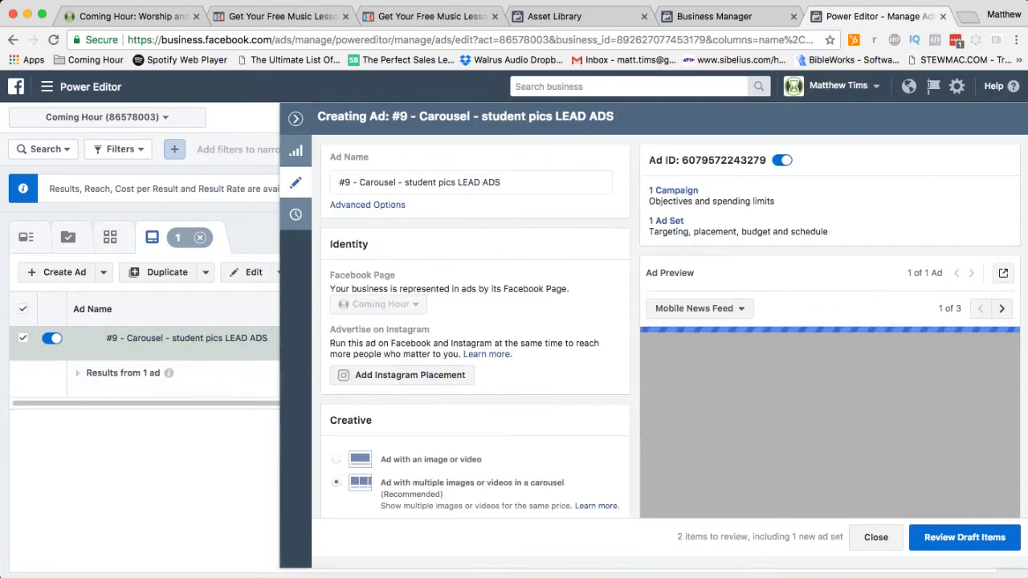
scroll(475, 326, down, 5)
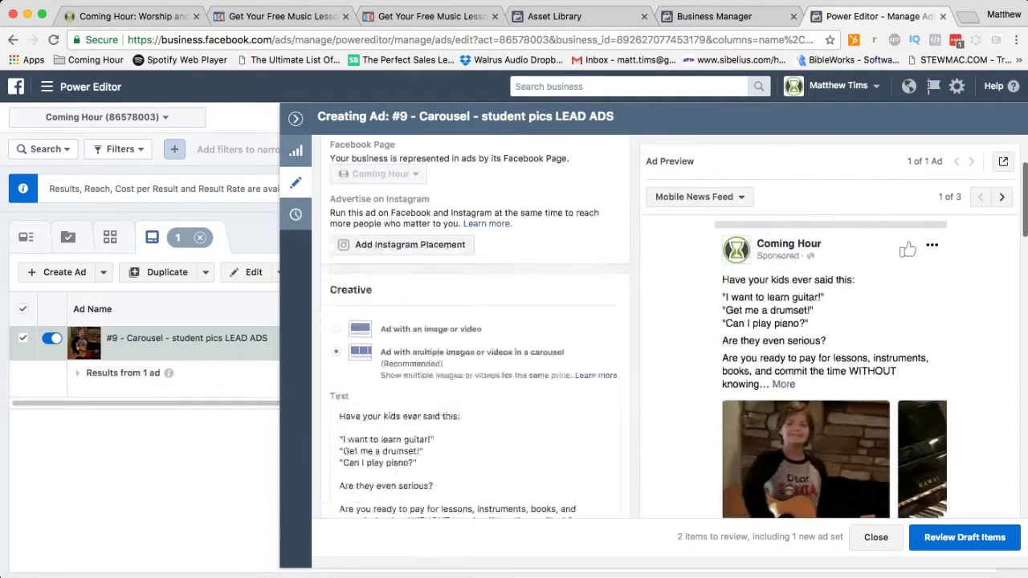
scroll(475, 326, down, 3)
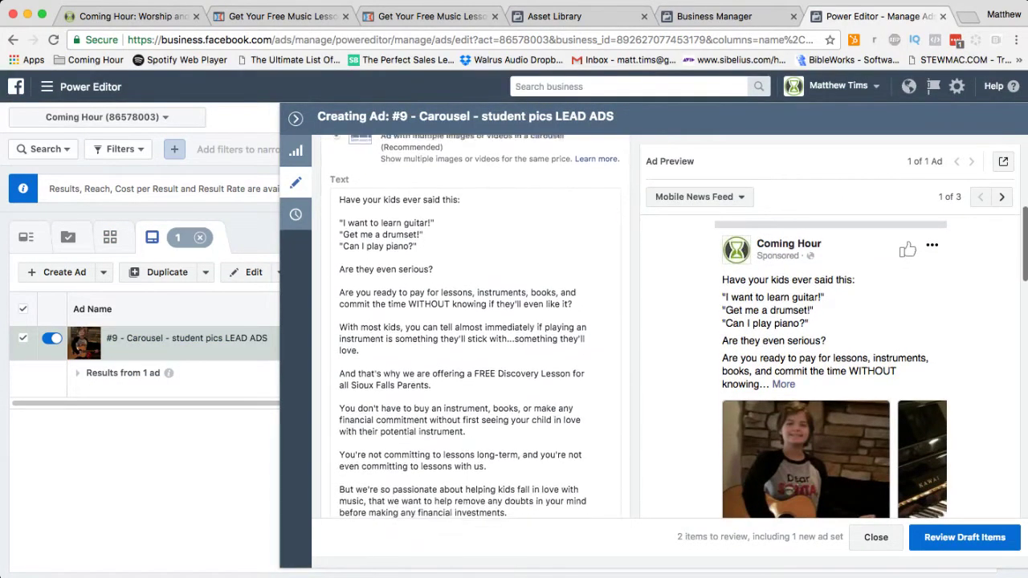
scroll(474, 326, up, 4)
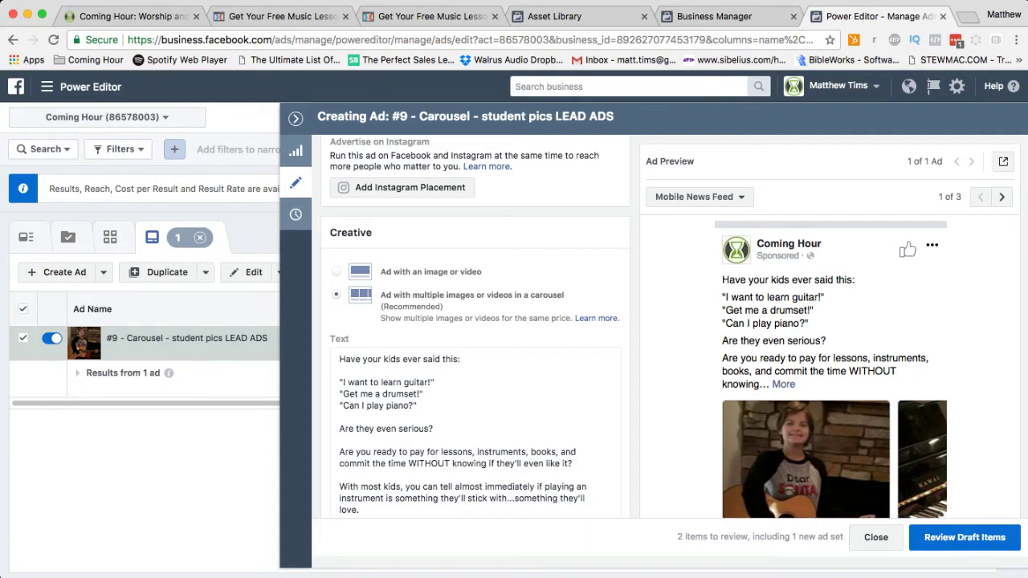
scroll(475, 337, down, 3)
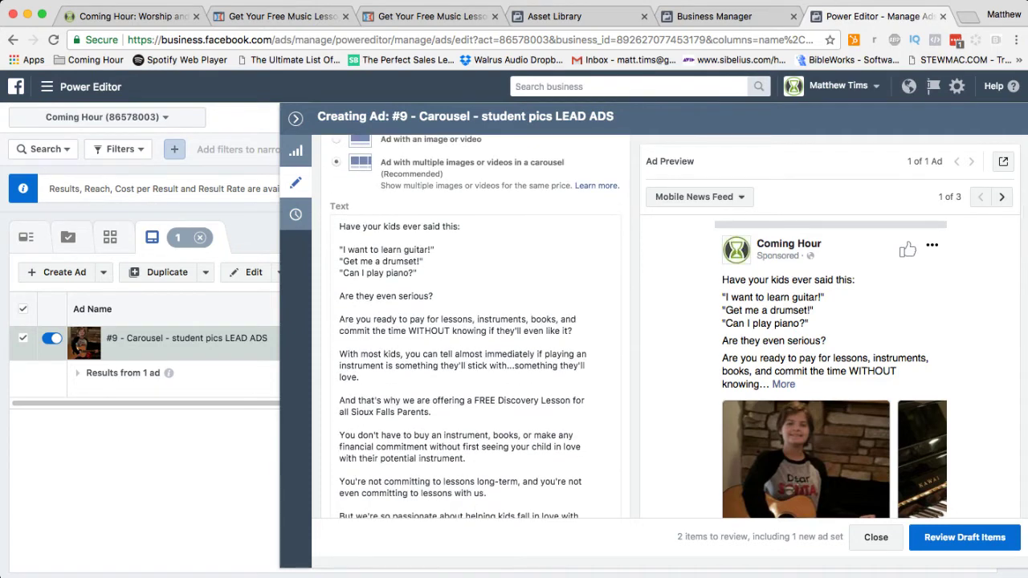
scroll(476, 338, down, 1)
scroll(831, 362, down, 3)
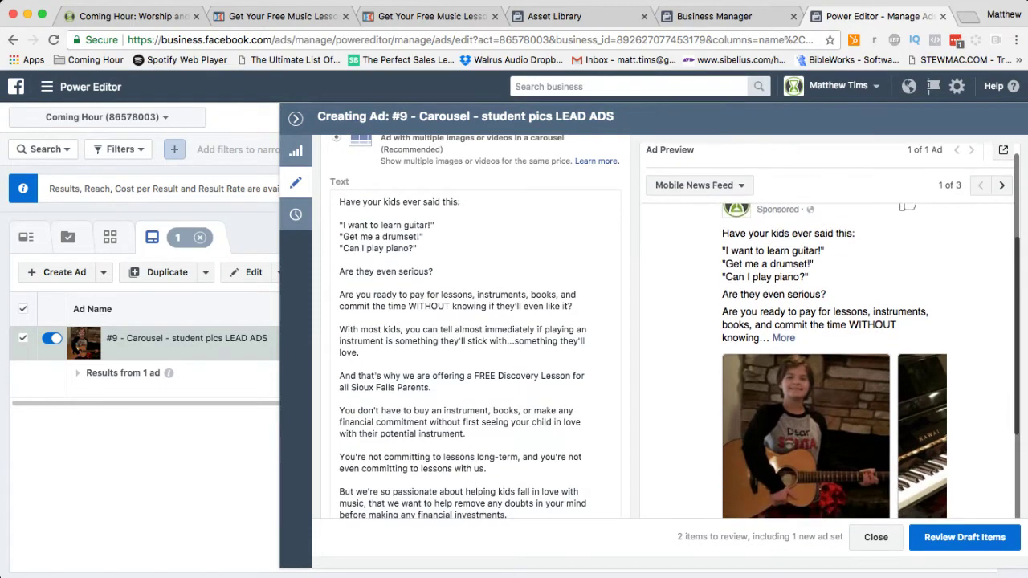
- Examine the ad's Mobile News Feed preview, including the intro text and the first carousel card
scroll(831, 362, up, 2)
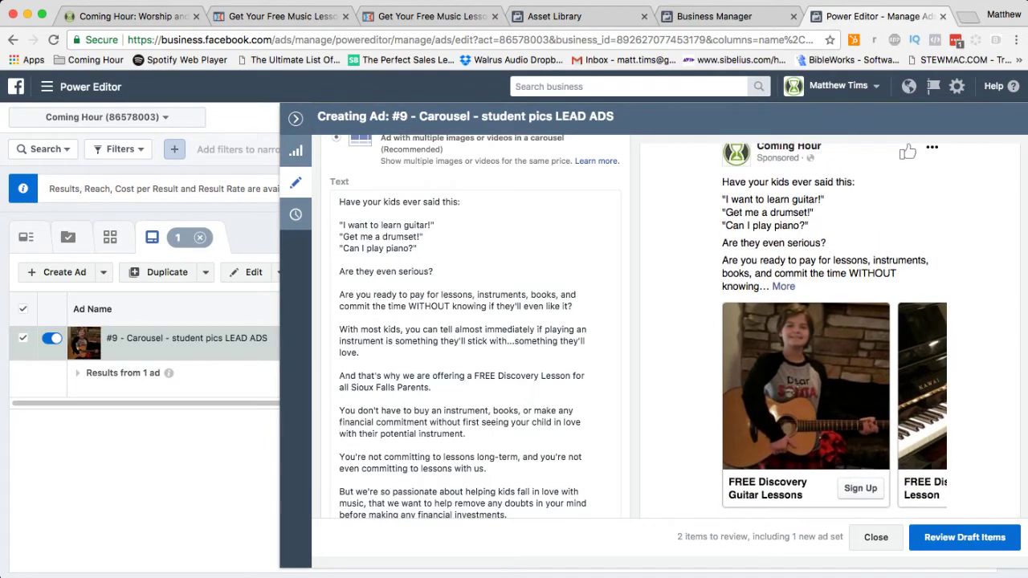
scroll(830, 329, down, 1)
scroll(831, 329, up, 1)
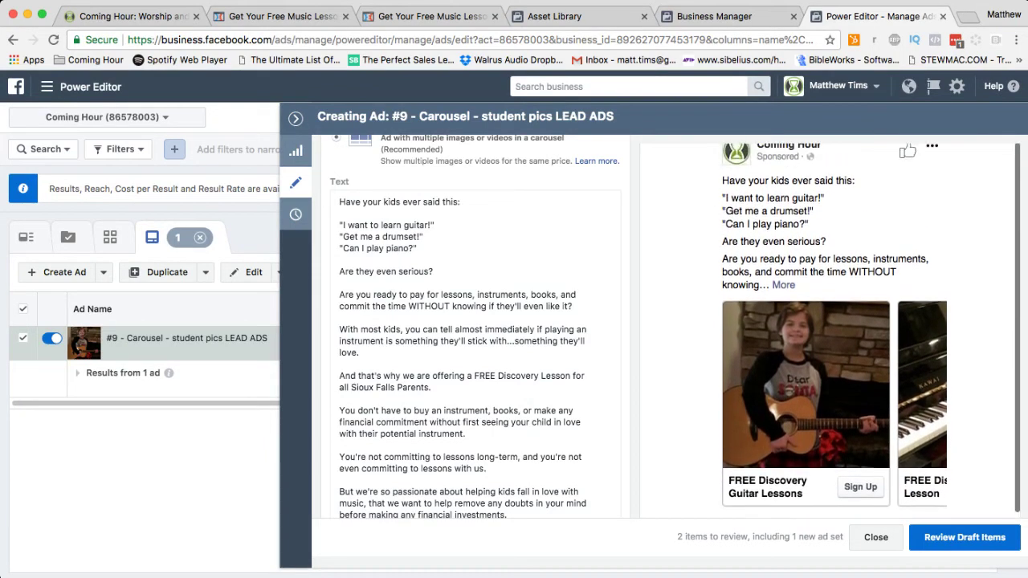
scroll(830, 329, up, 1)
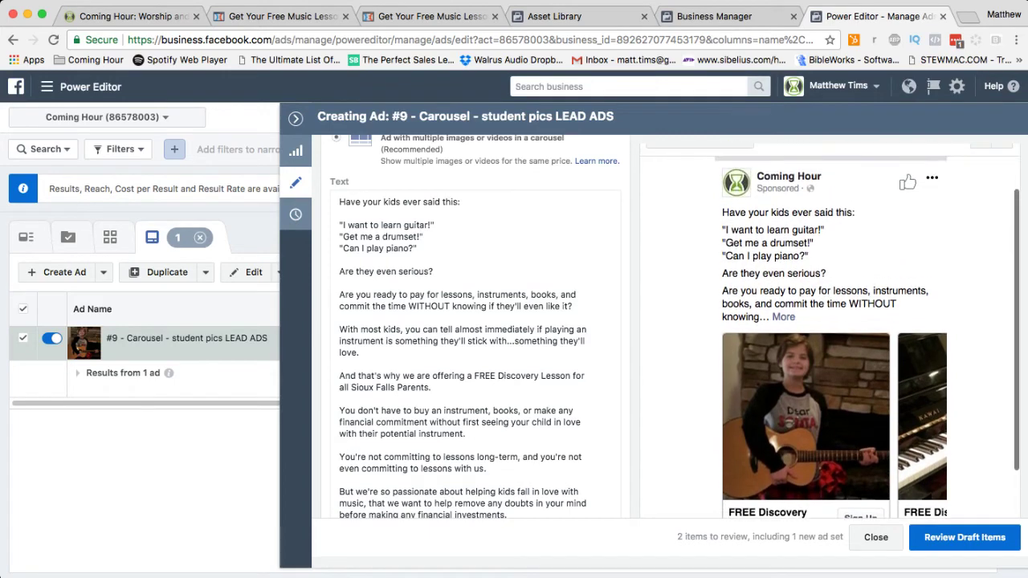
scroll(831, 333, up, 1)
scroll(831, 334, down, 2)
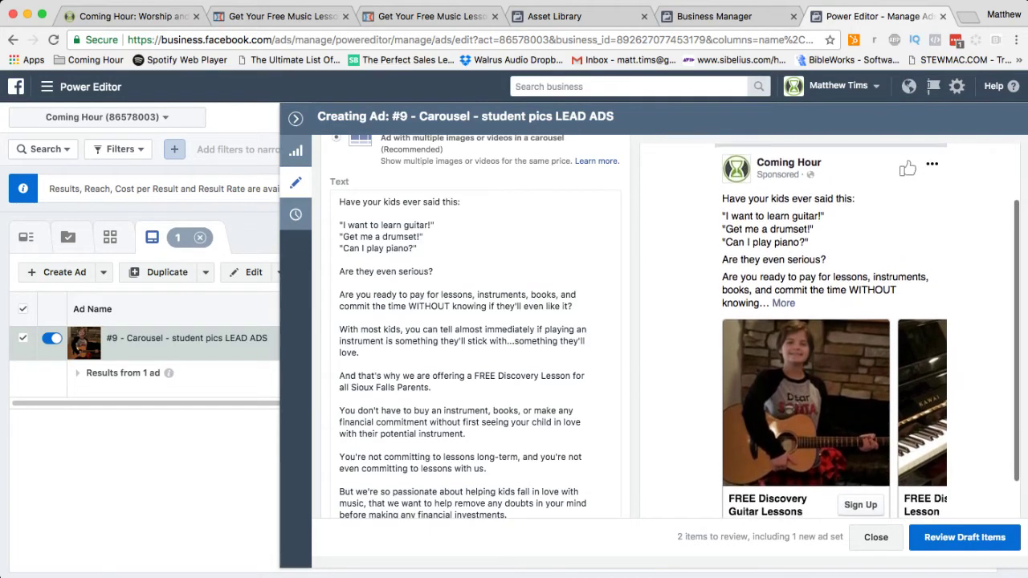
scroll(474, 330, down, 2)
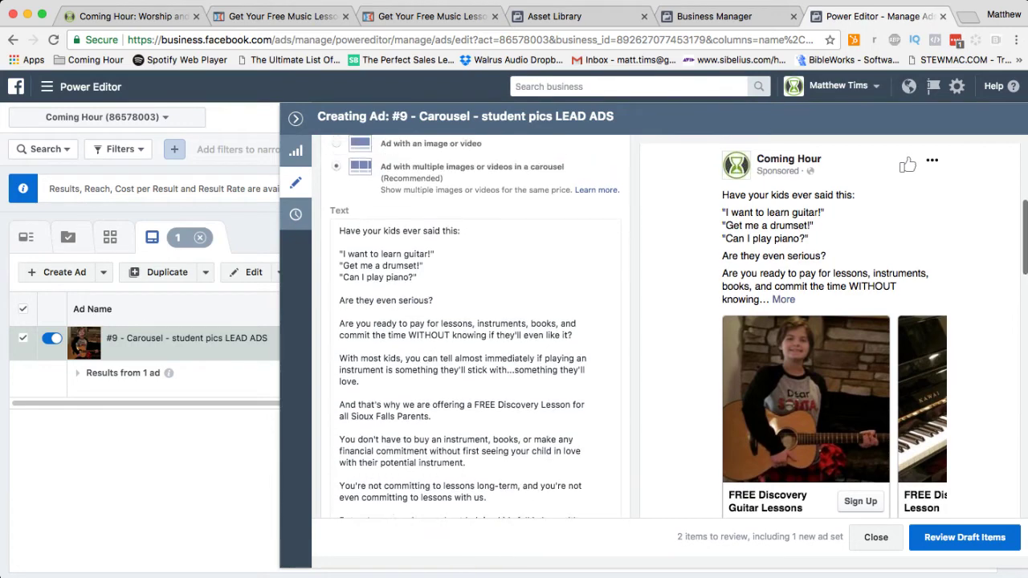
- Read the rest of the ad's body text down to the closing lines about signing up for a Discovery Lesson
scroll(474, 329, down, 1)
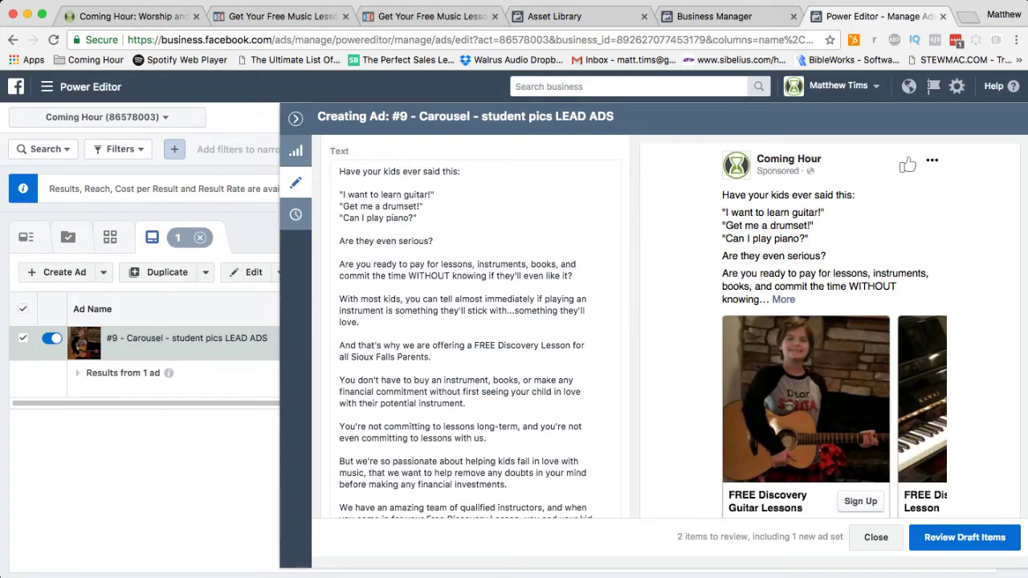
scroll(473, 328, down, 3)
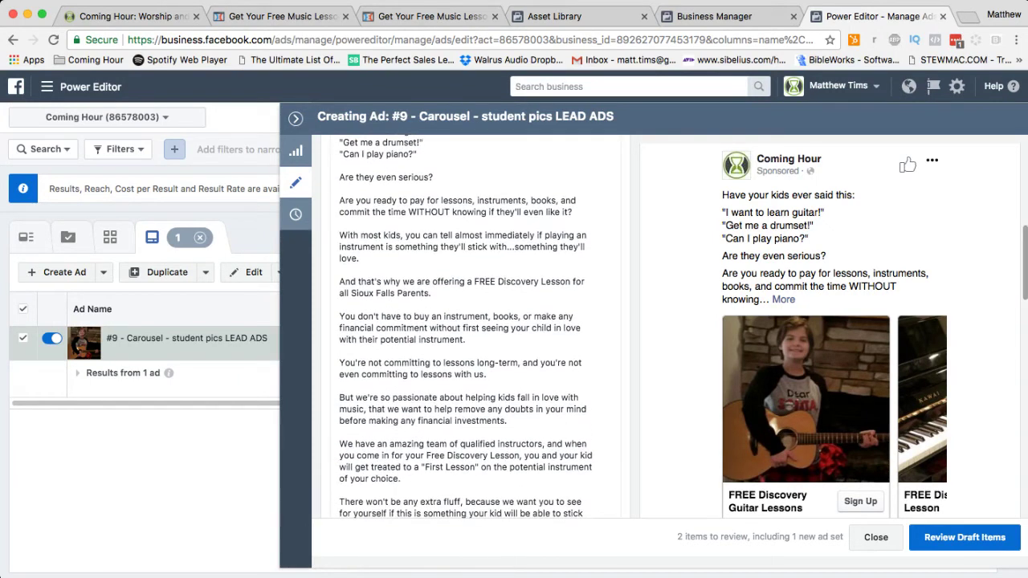
scroll(466, 330, down, 3)
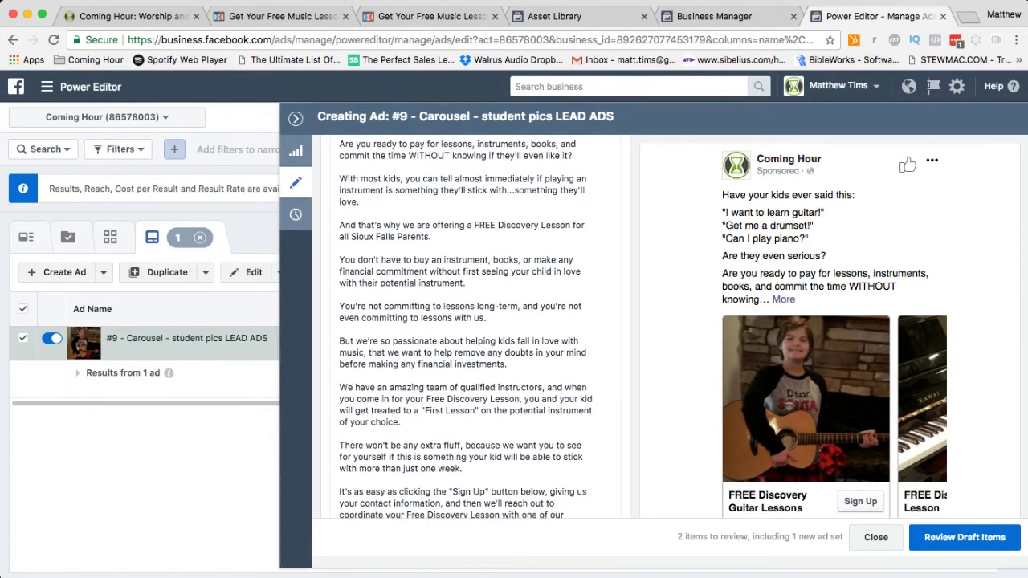
scroll(466, 329, down, 3)
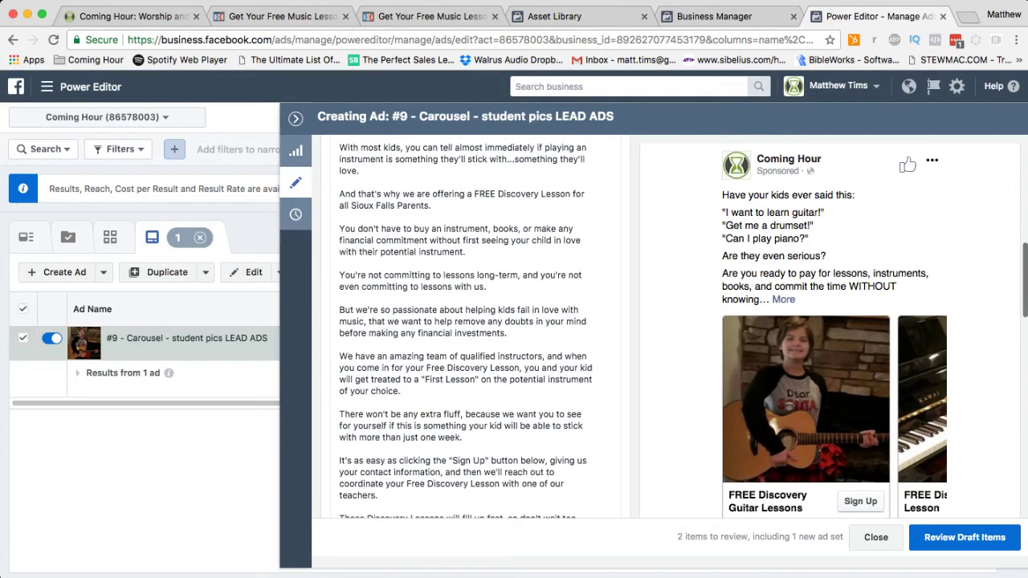
scroll(474, 330, down, 5)
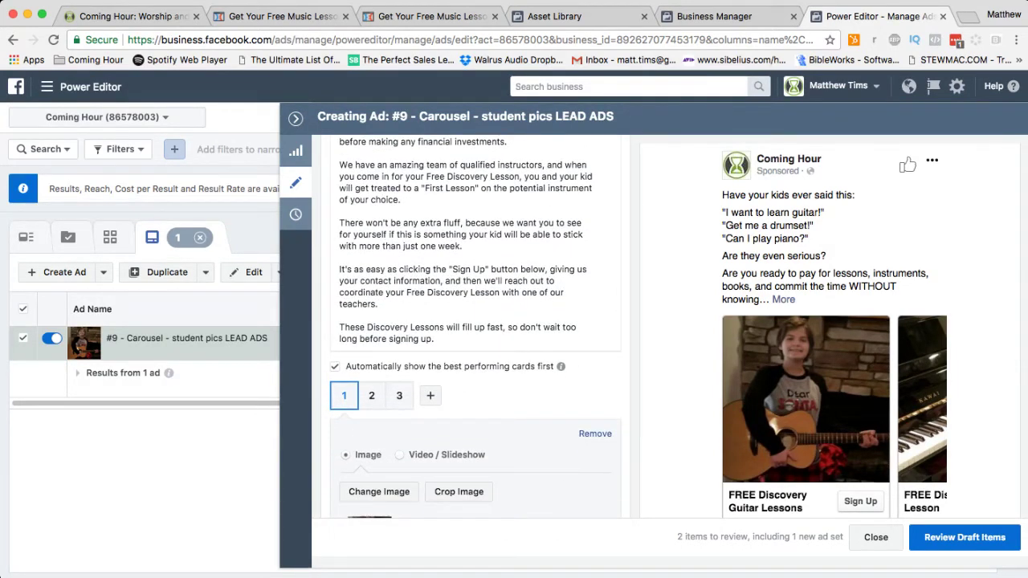
- Inspect the image, headline and description of each of the three carousel cards
scroll(474, 330, down, 10)
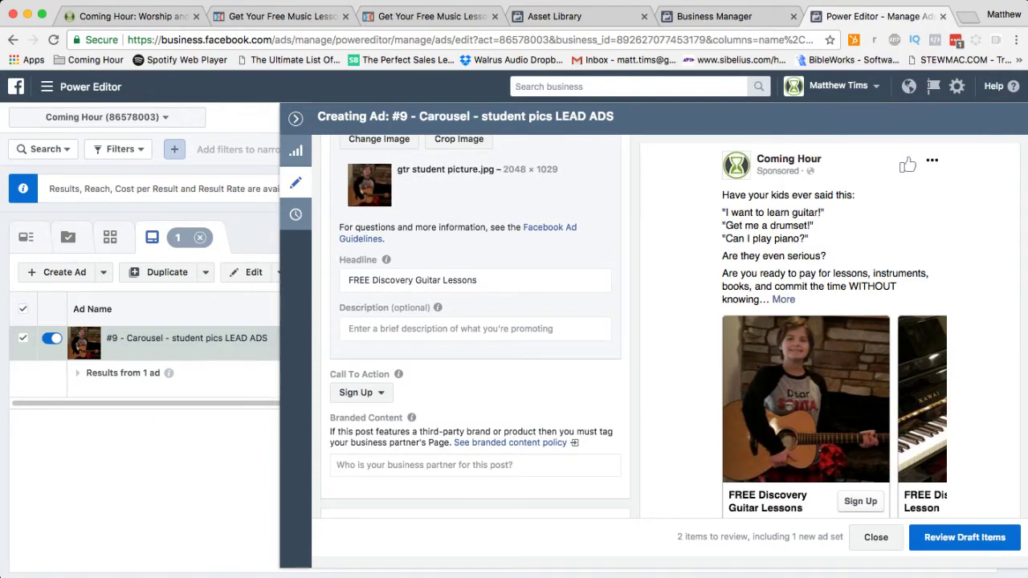
scroll(474, 330, up, 5)
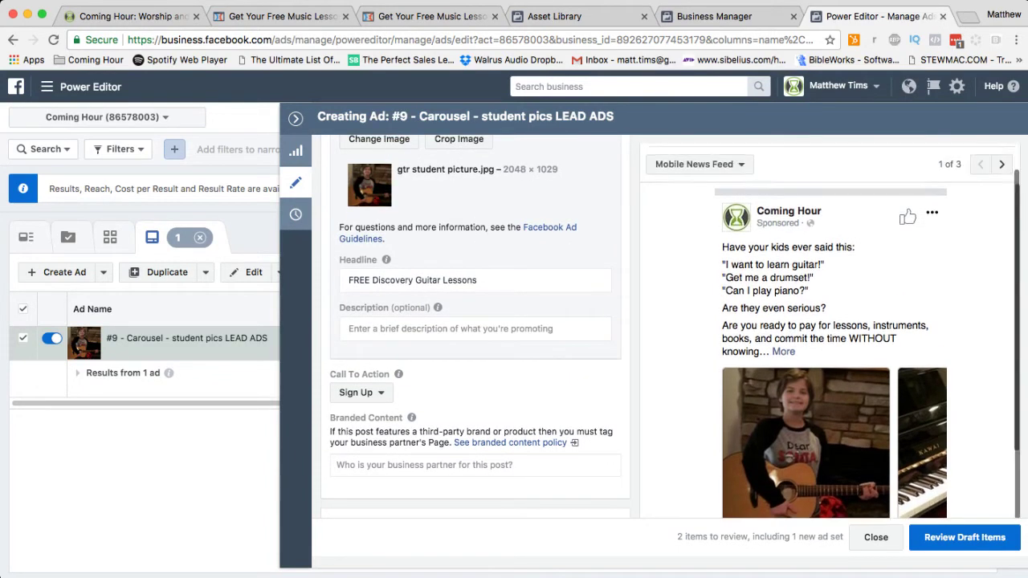
scroll(474, 329, up, 1)
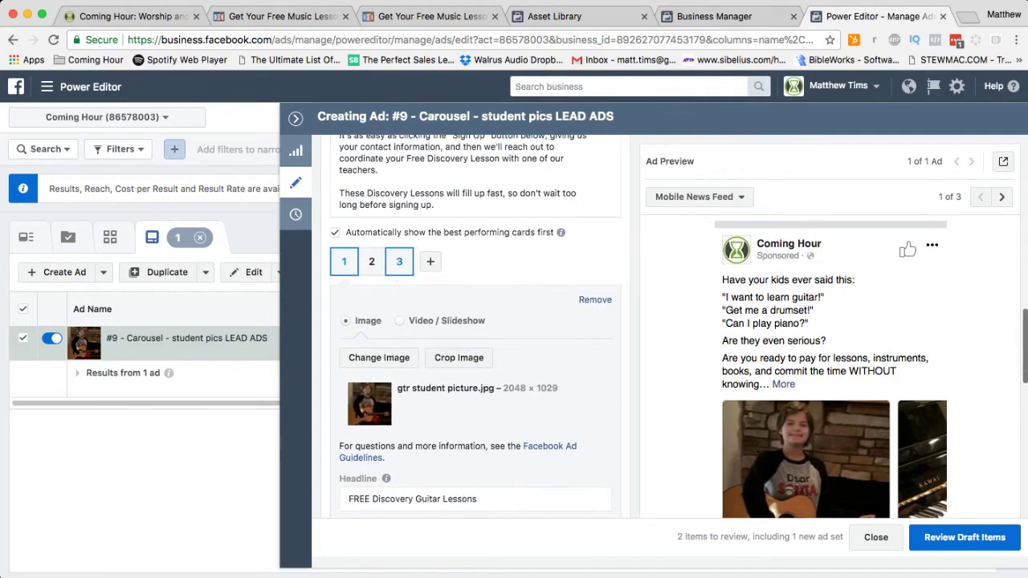
click(371, 261)
scroll(474, 329, down, 3)
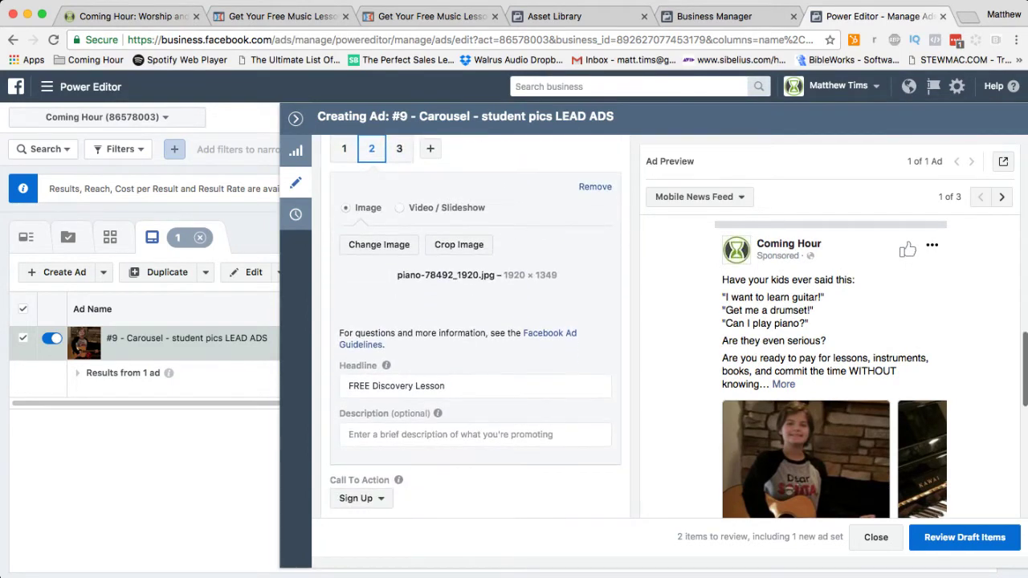
click(400, 149)
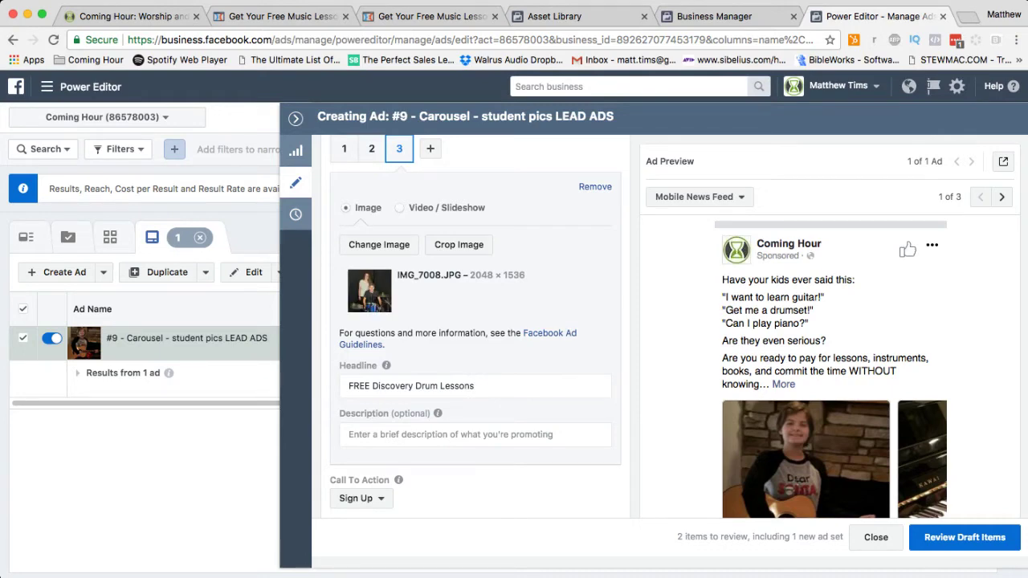
scroll(830, 346, down, 2)
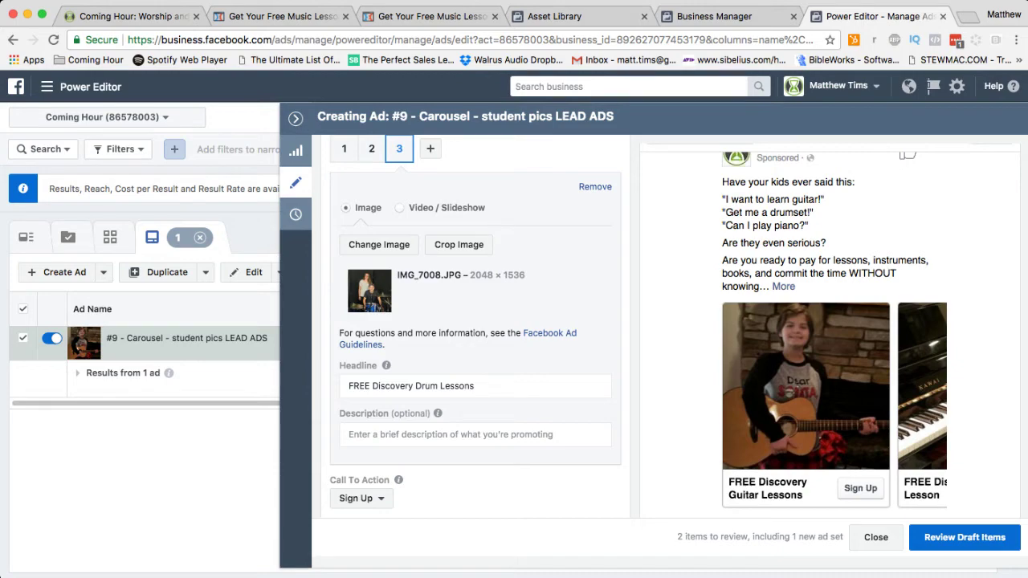
- Check the ad's call to action and available lead forms, keeping Discovery Lesson Form selected
scroll(476, 321, down, 3)
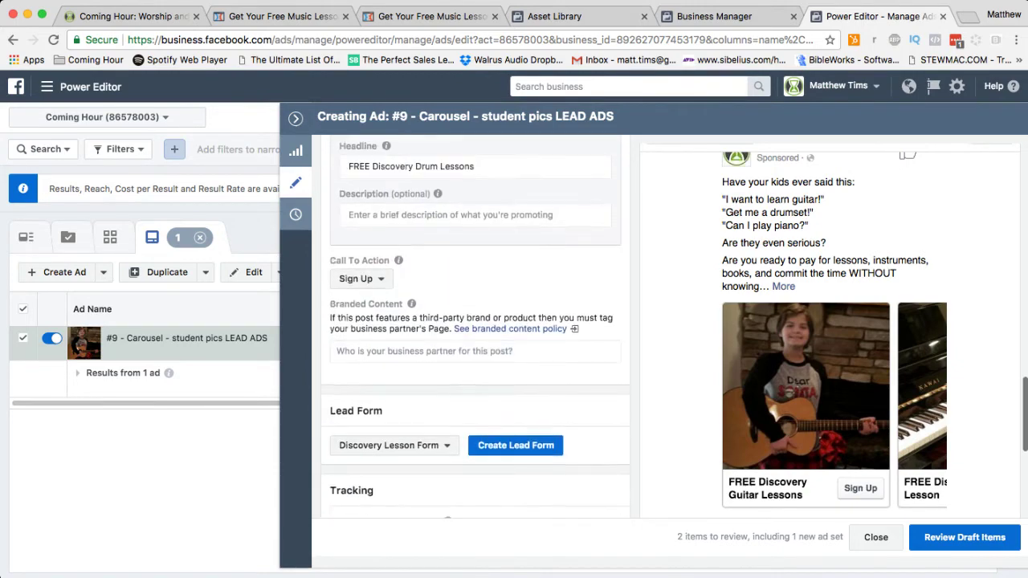
scroll(475, 321, up, 6)
scroll(476, 321, up, 10)
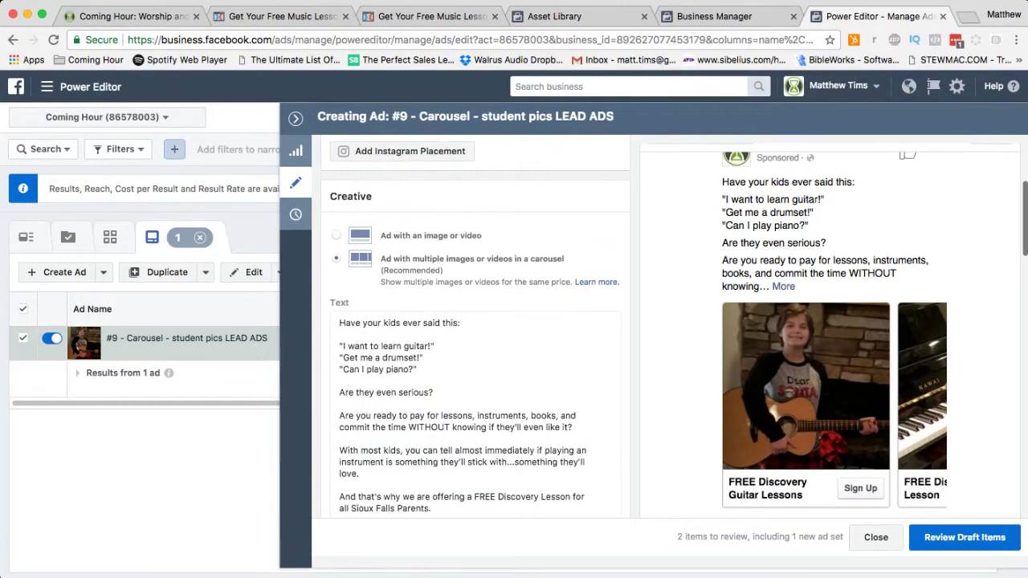
scroll(475, 321, down, 10)
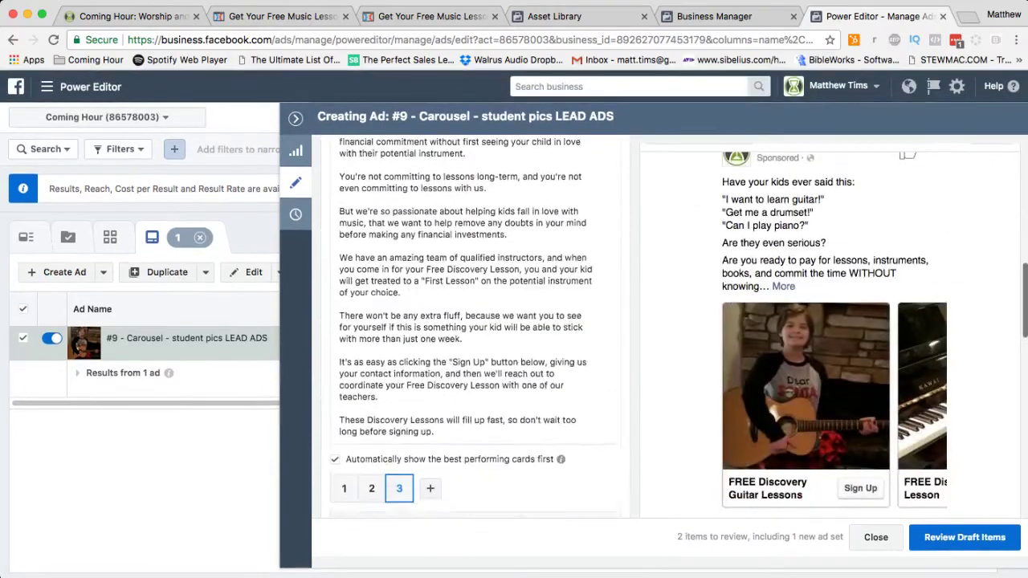
scroll(476, 321, down, 8)
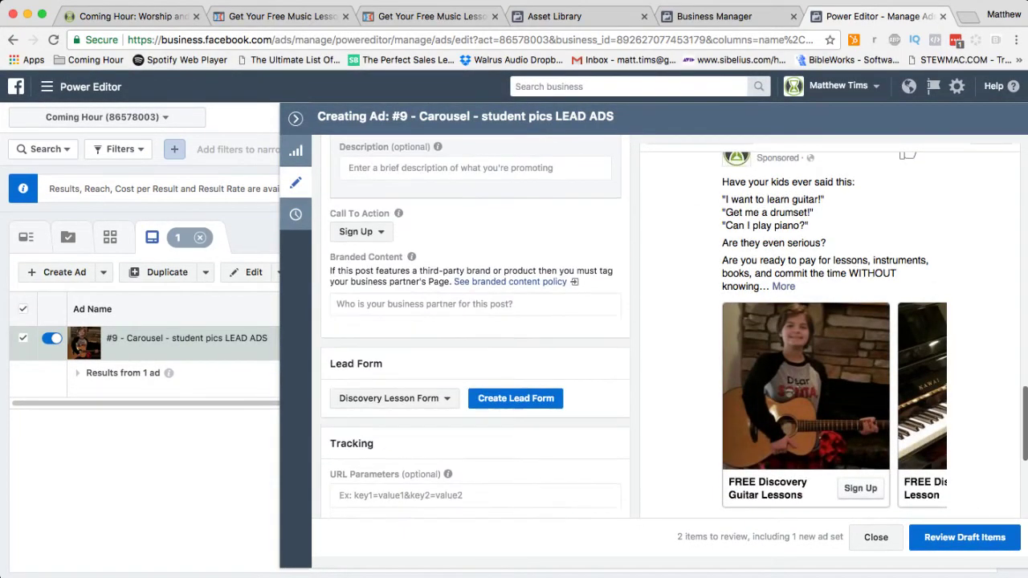
scroll(476, 321, down, 1)
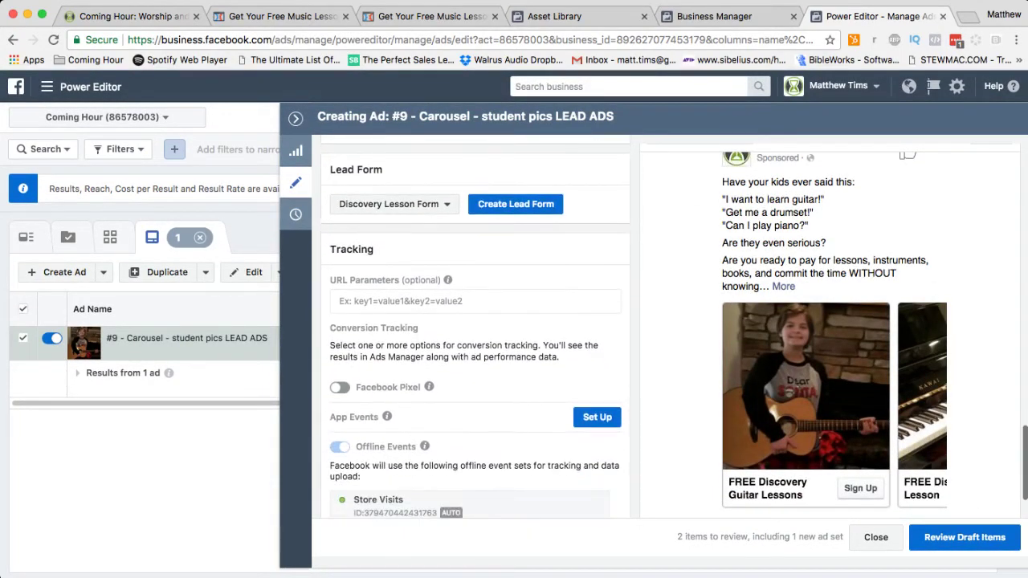
click(394, 204)
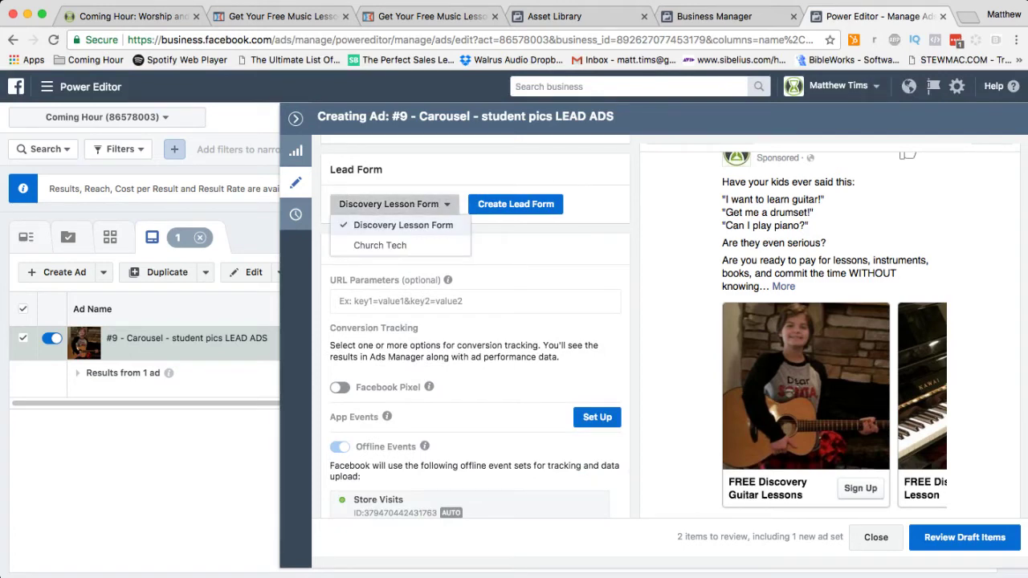
click(403, 225)
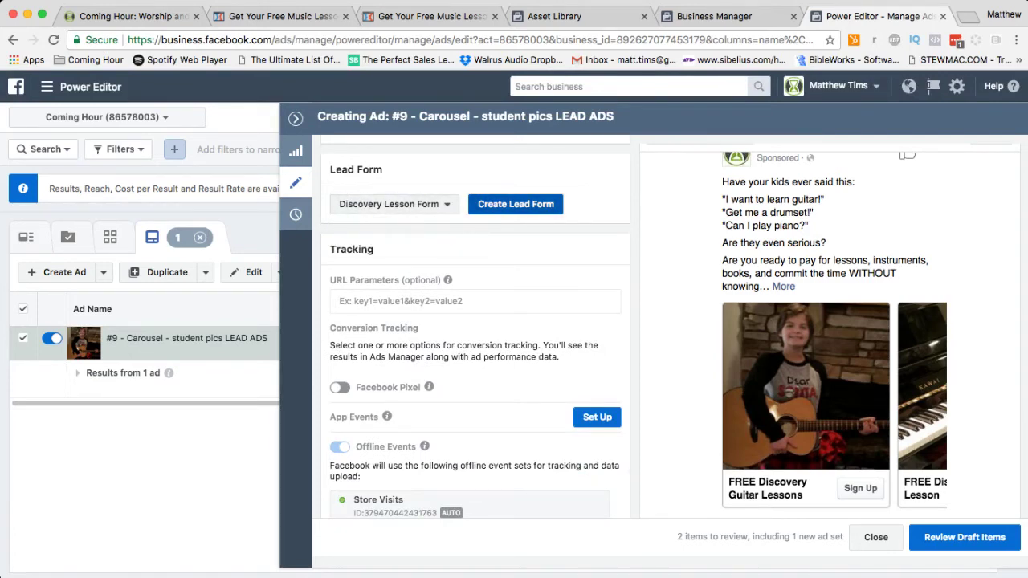
- Start a new lead form as a duplicate of the existing Discovery Lesson Form and open it for editing
click(515, 204)
scroll(514, 321, down, 2)
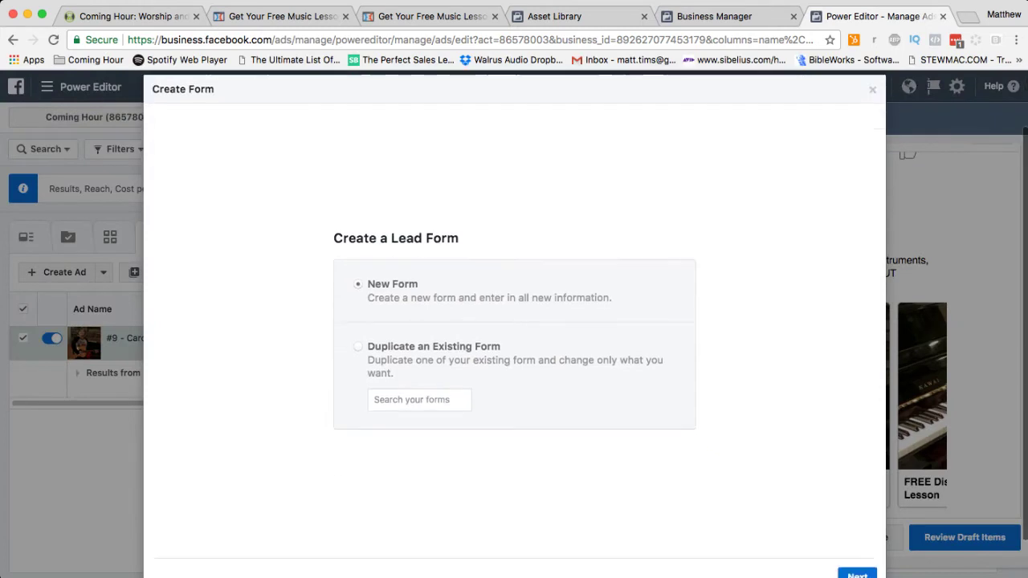
click(358, 347)
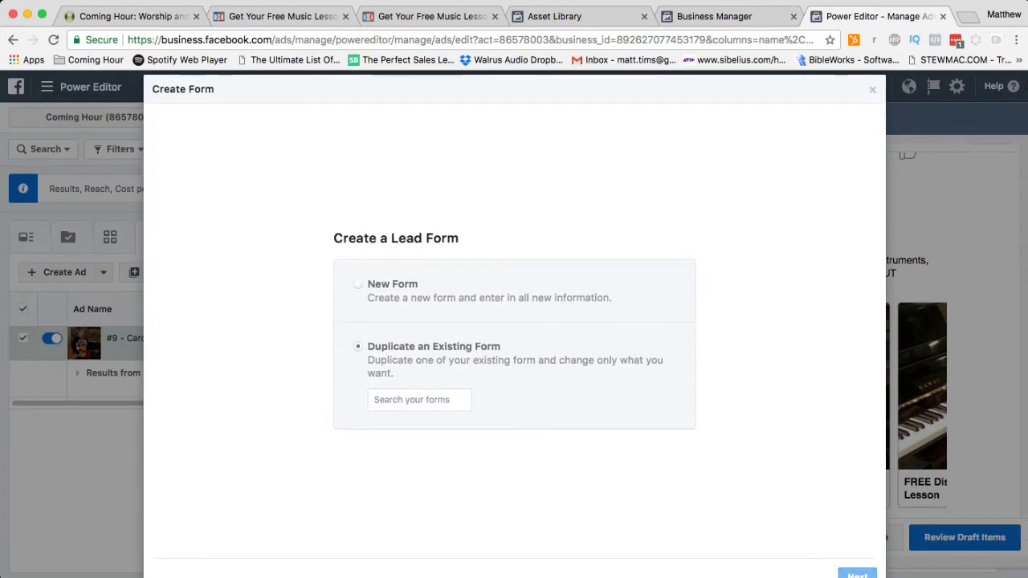
scroll(514, 321, down, 1)
click(419, 354)
click(426, 385)
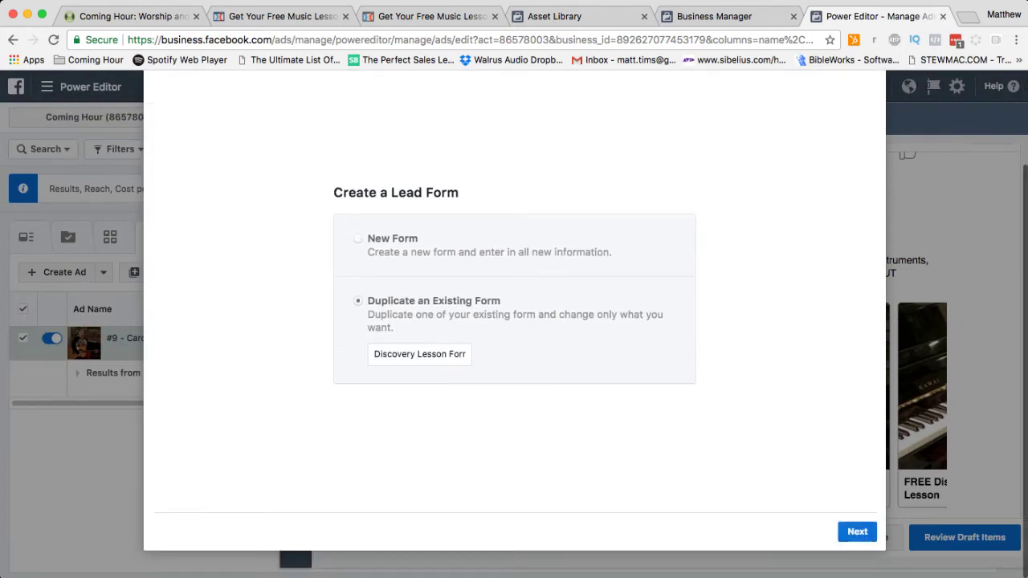
click(857, 532)
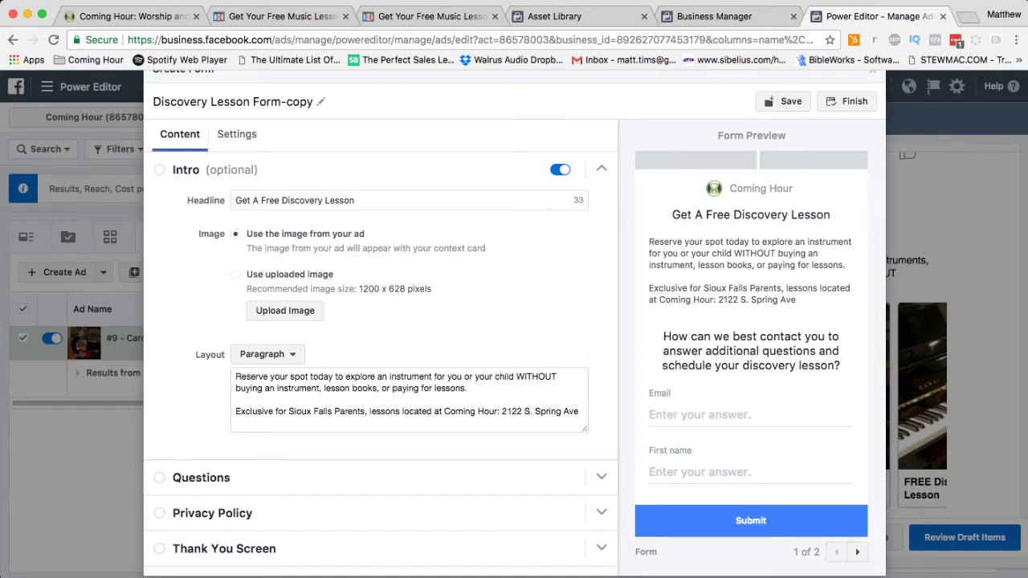
- Review the copied form's preview, its user information and custom question options, and its thank-you screen
scroll(752, 346, down, 2)
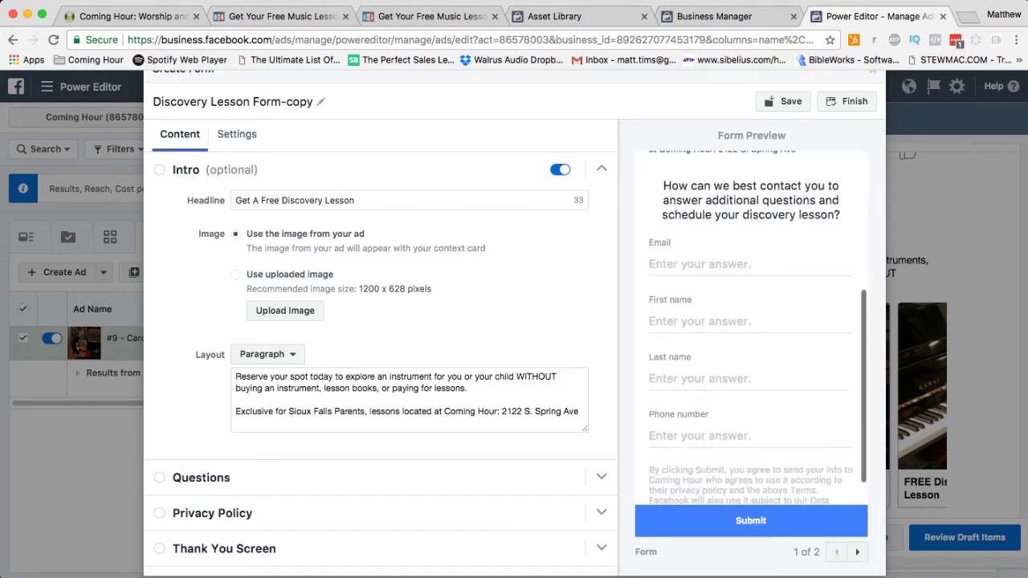
scroll(752, 345, down, 2)
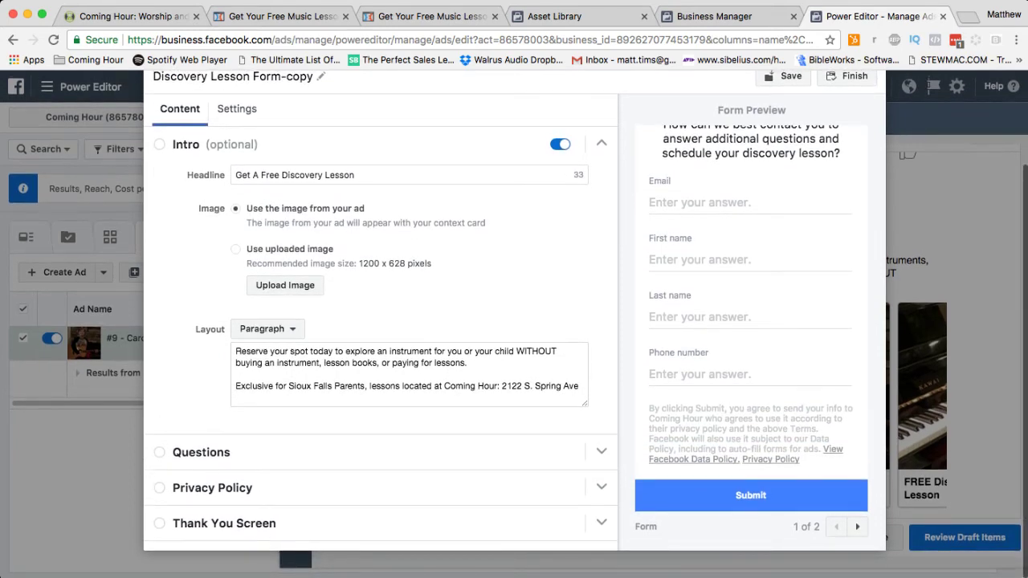
click(602, 452)
scroll(381, 337, down, 3)
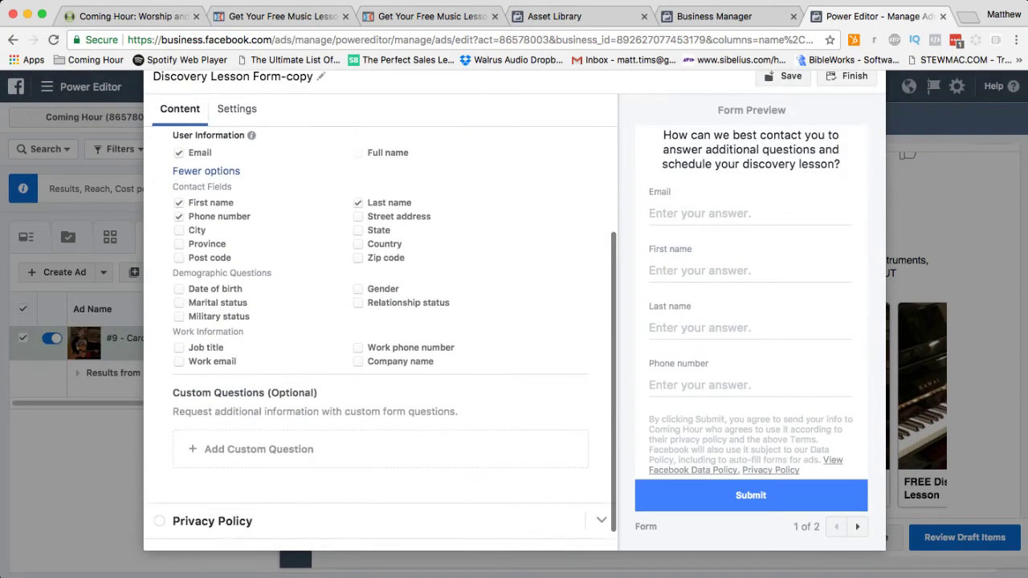
scroll(381, 337, down, 1)
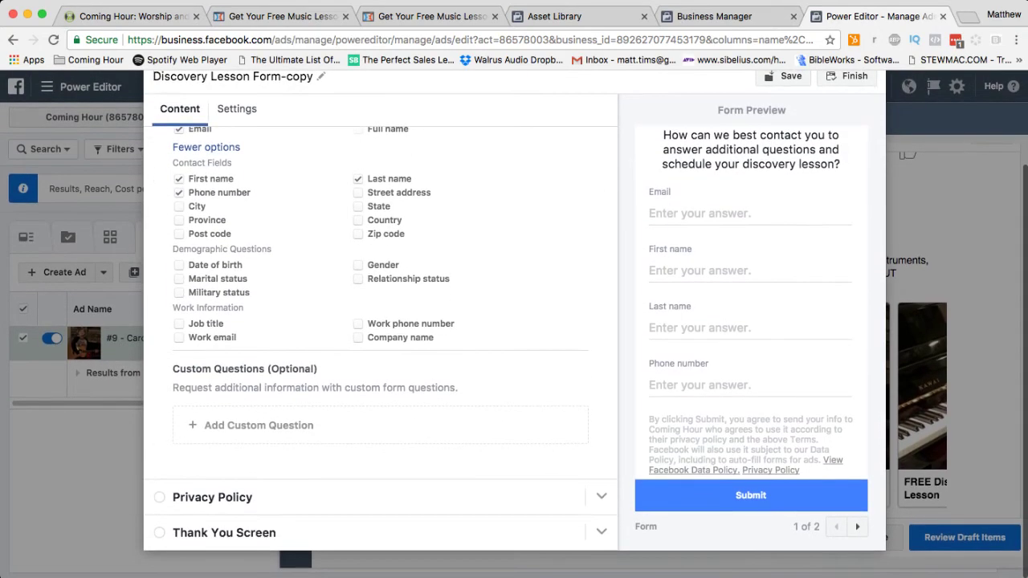
click(224, 533)
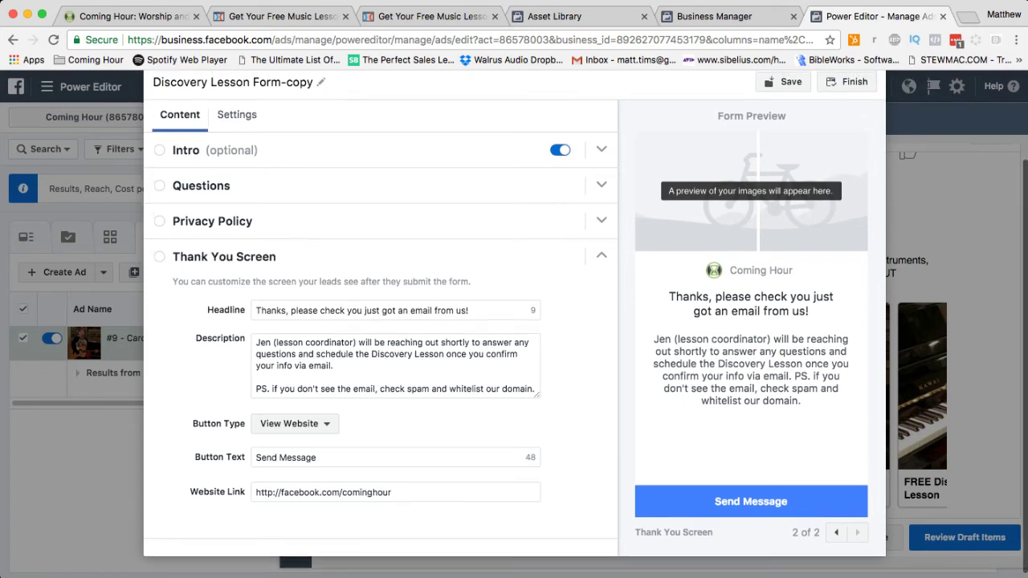
- Close the copied lead form, discarding the work in progress, and collapse the ad's editing pane
scroll(514, 322, up, 3)
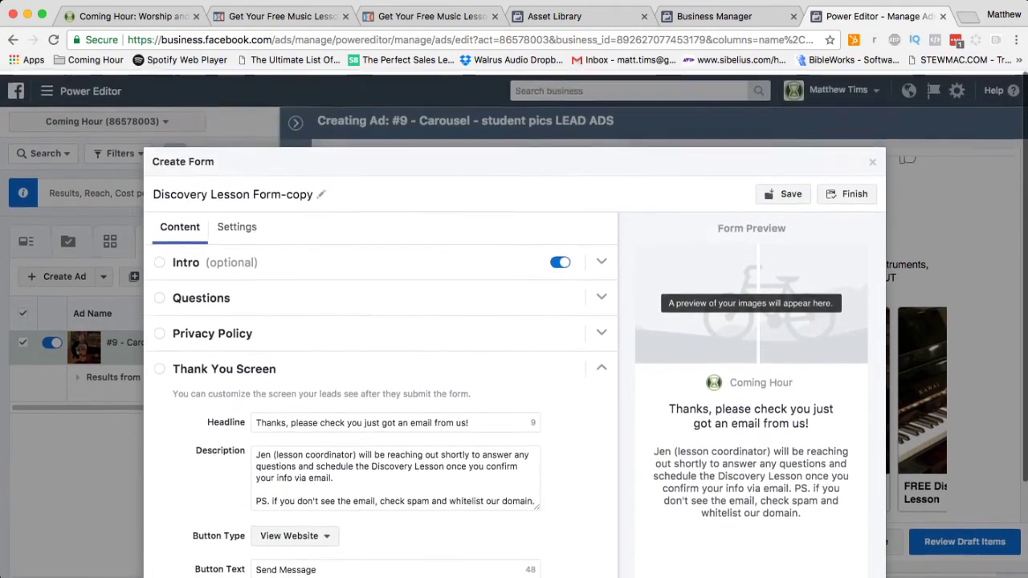
click(872, 157)
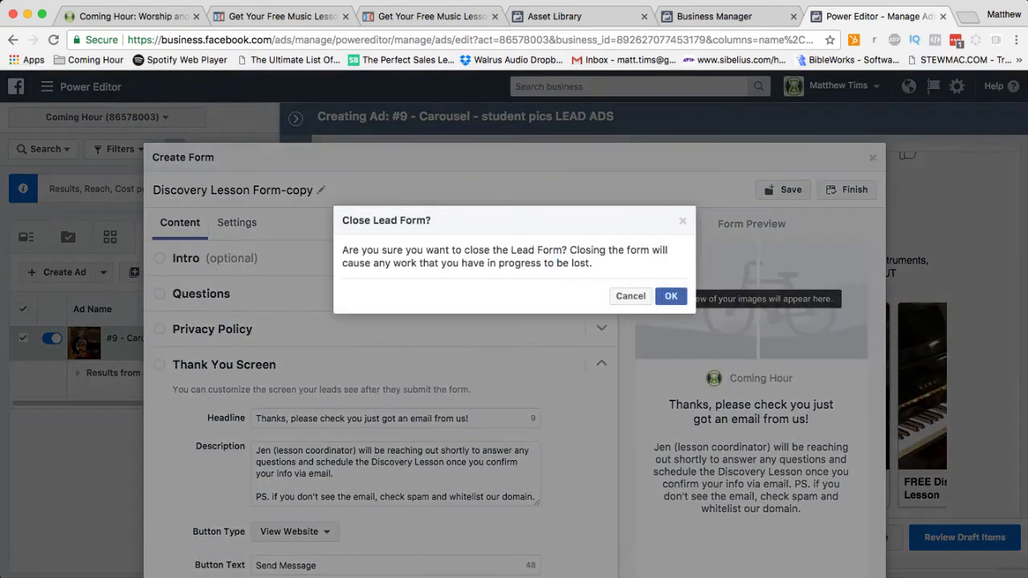
click(670, 296)
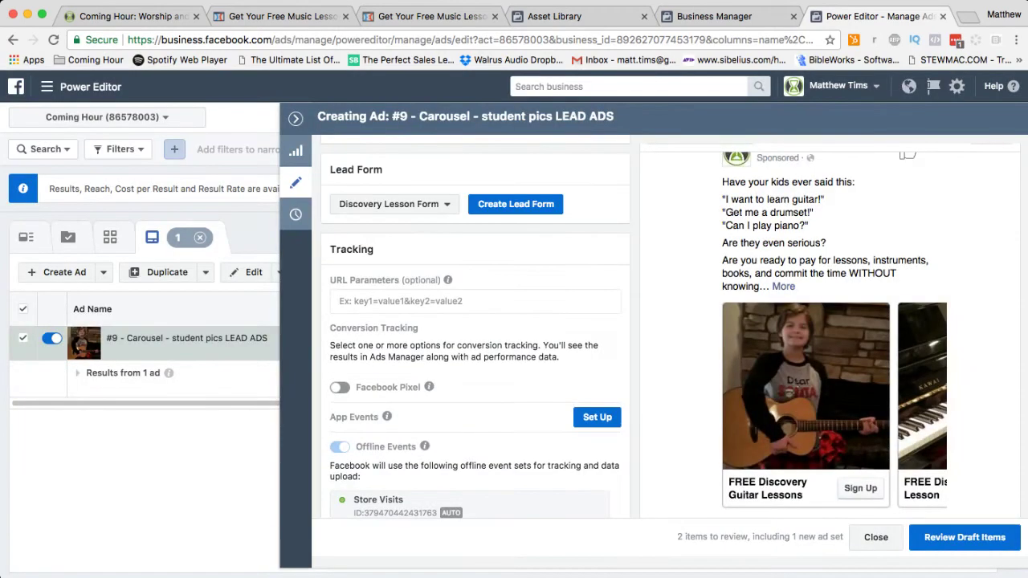
click(296, 118)
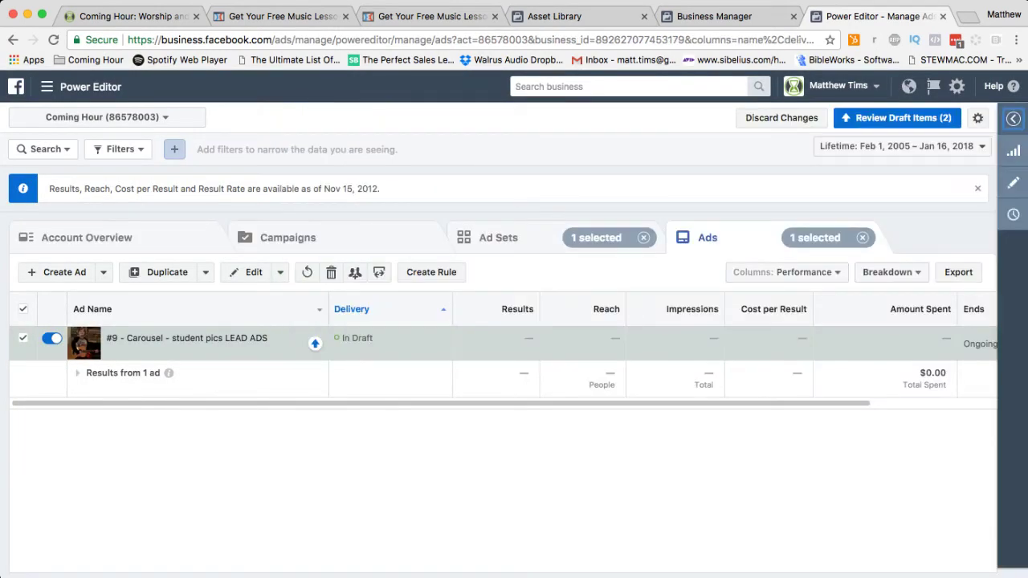
- Switch to the Asset Library and start a custom audience based on lead form engagement
click(714, 16)
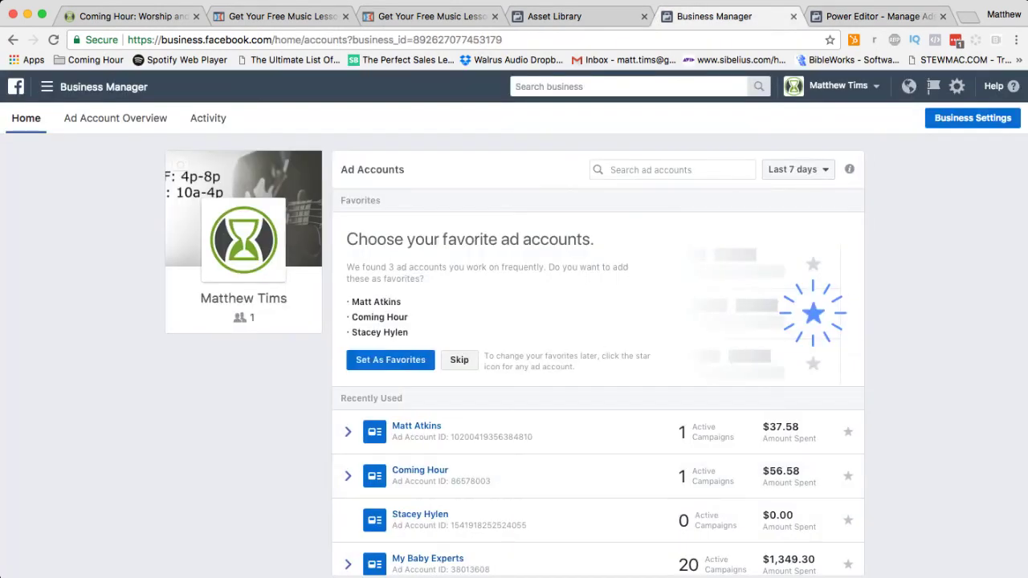
click(555, 16)
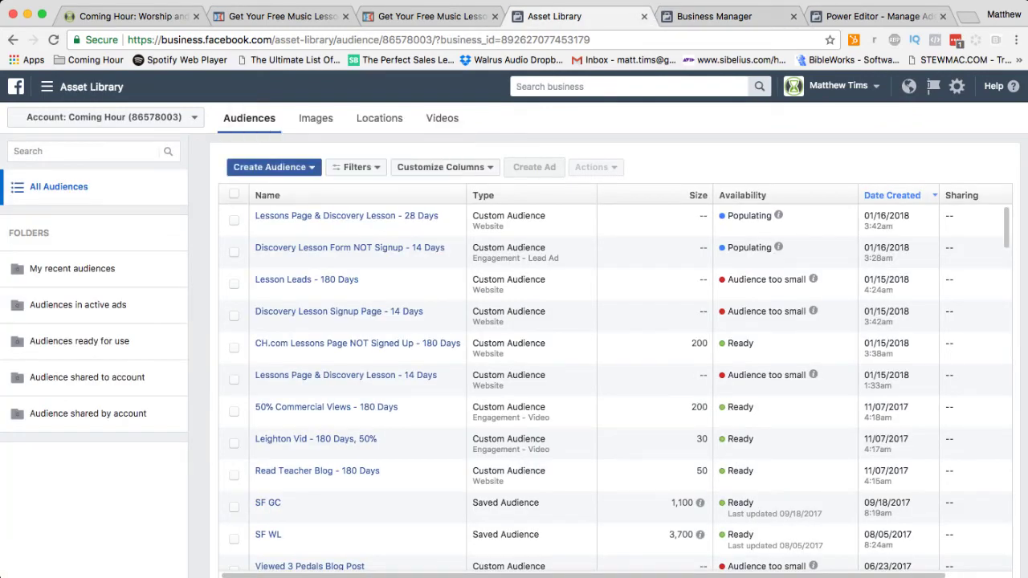
click(273, 167)
click(275, 186)
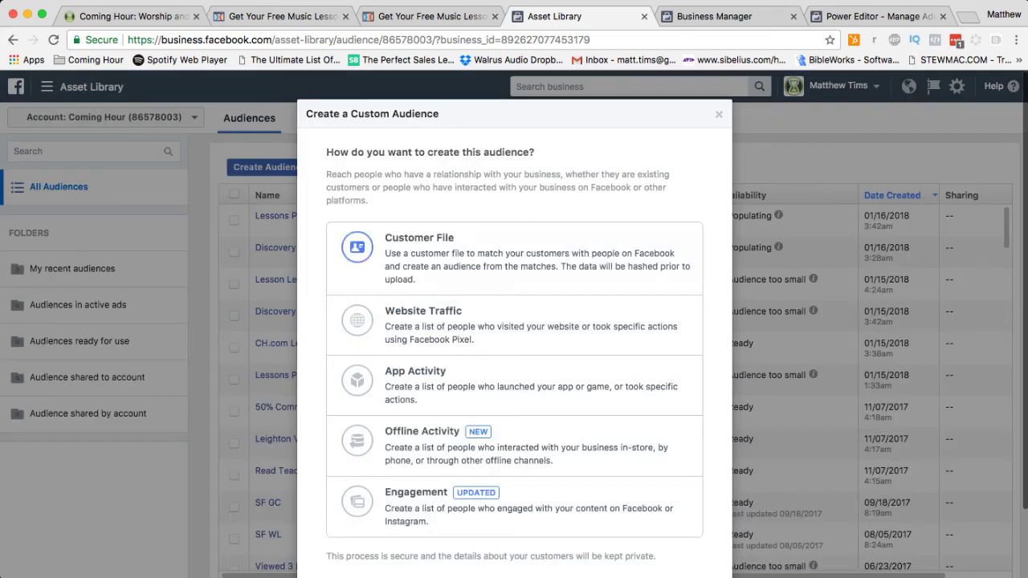
click(357, 502)
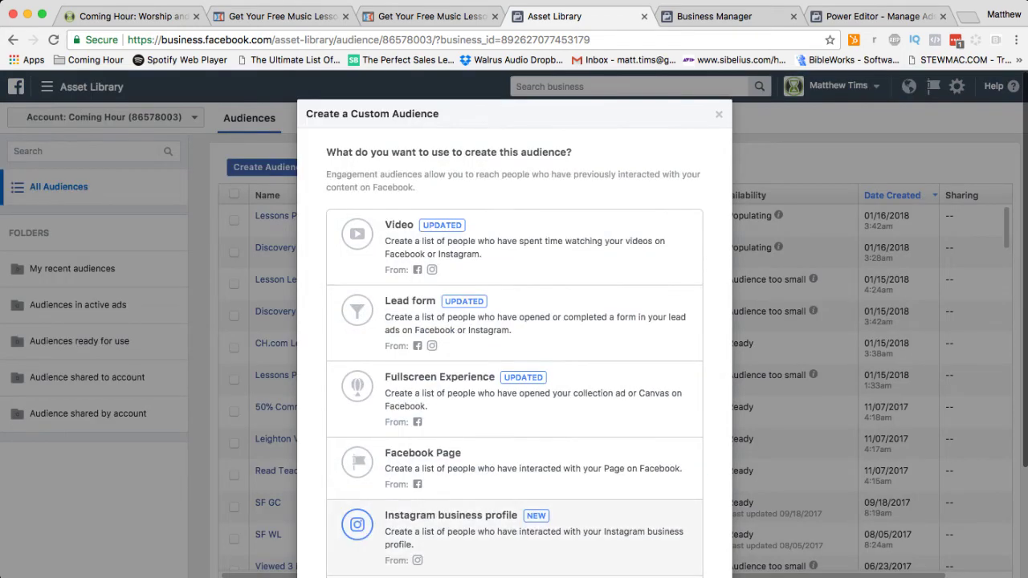
click(385, 318)
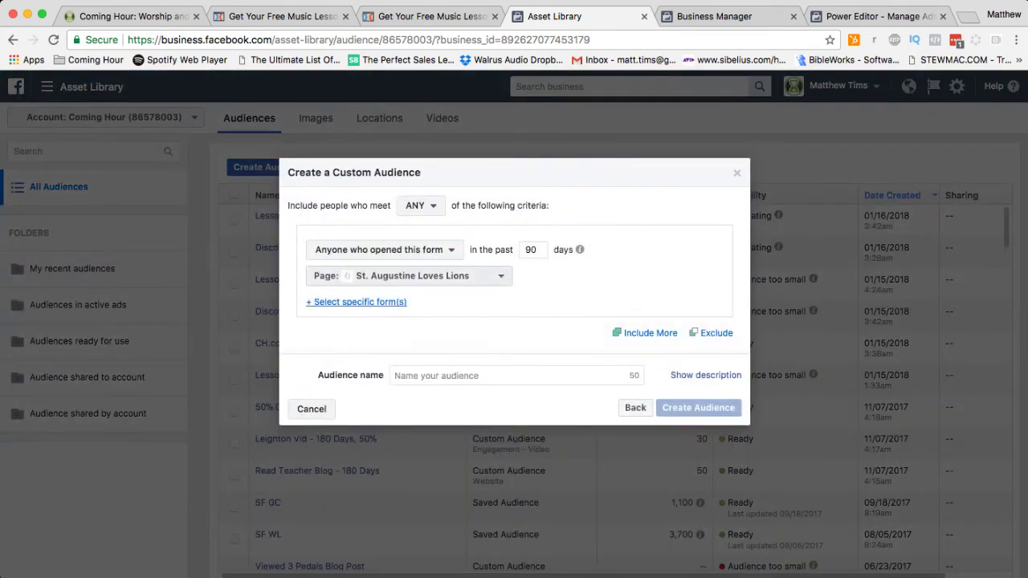
- Set the audience source to the Coming Hour page and its Discovery Lesson Form, keeping Anyone who opened this form
click(385, 250)
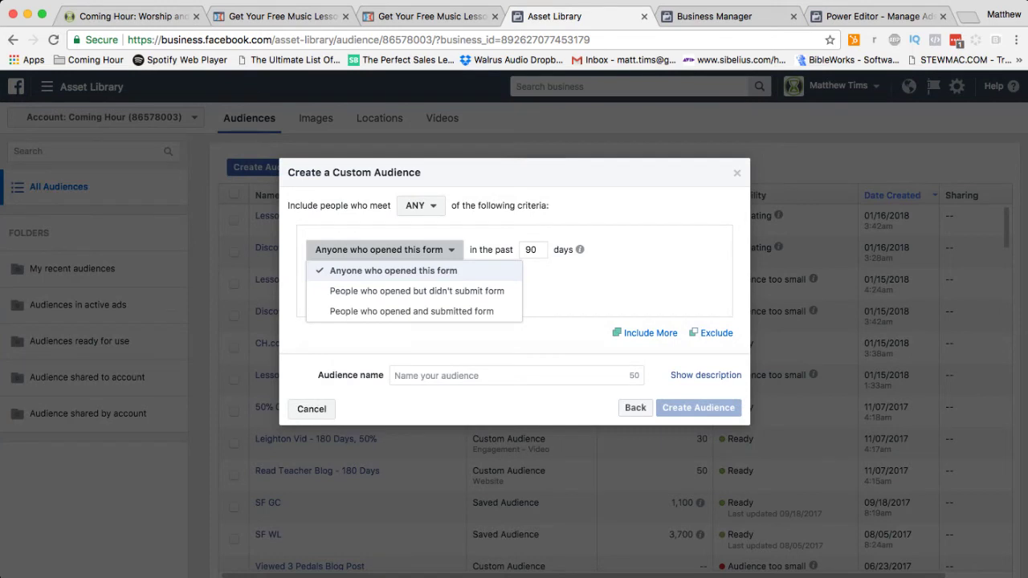
click(393, 271)
click(410, 276)
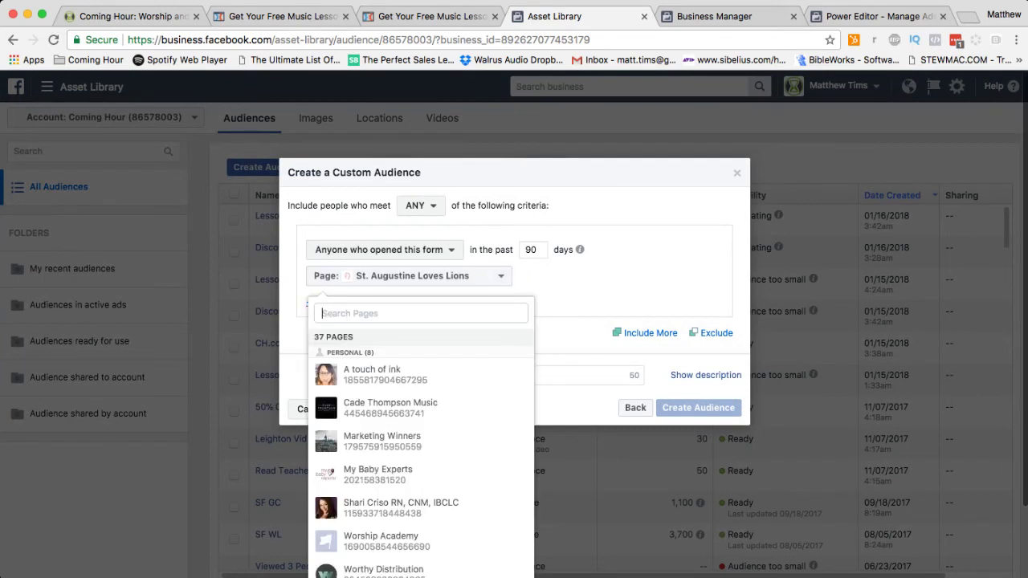
text(coming)
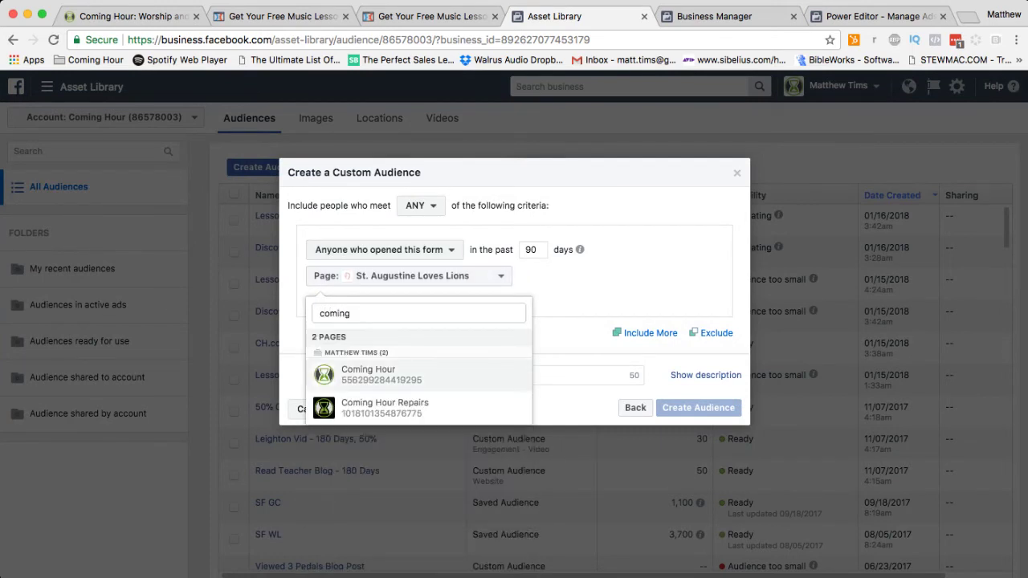
key(Return)
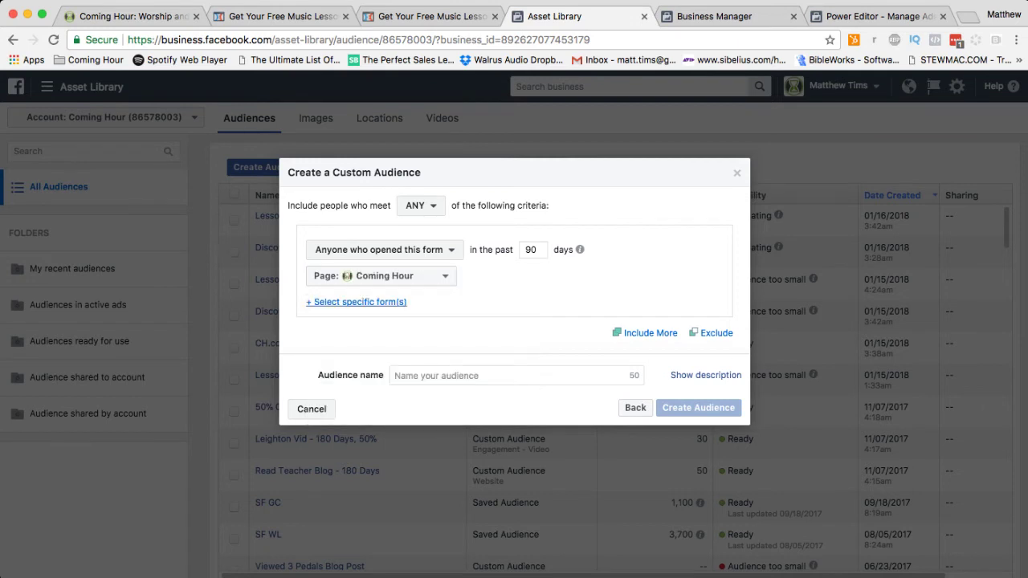
click(356, 302)
click(365, 363)
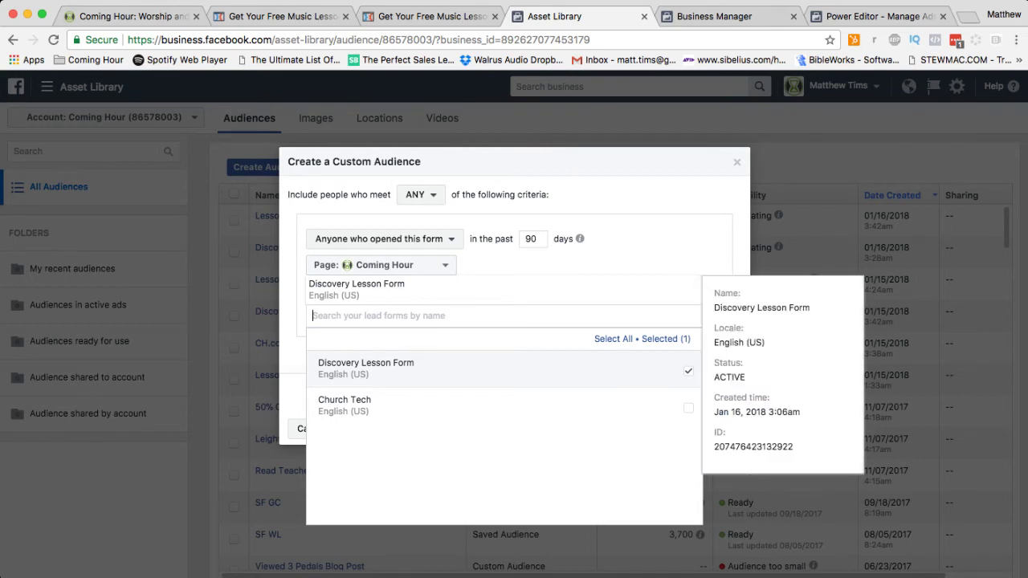
click(594, 264)
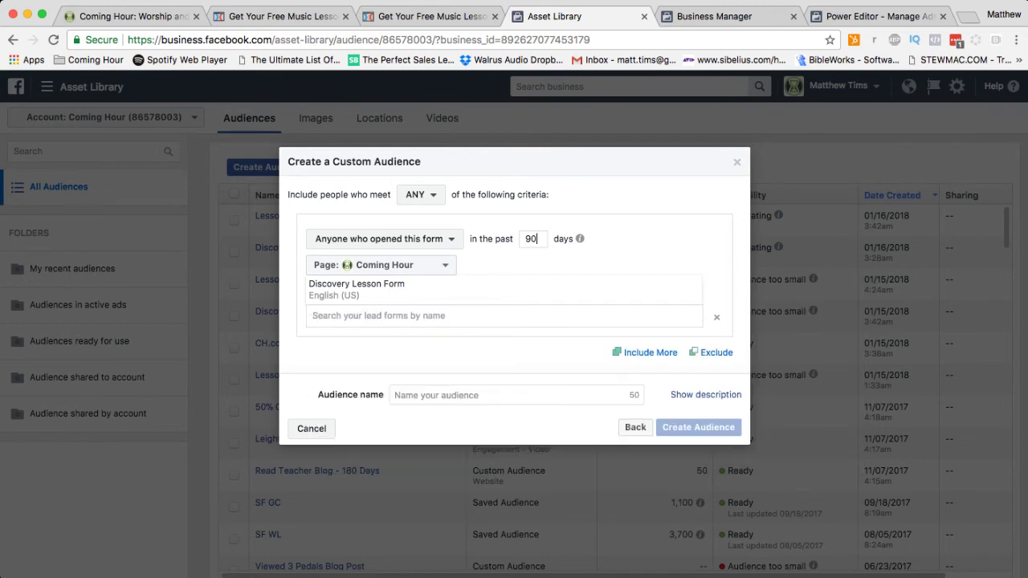
- Set the audience window to 28 days and name the audience "Discovery Lesson Form NOT Signup - 28 Days"
double_click(531, 238)
text(28)
click(513, 395)
text(Discovery Lesson Form NOT Signup - 14 Days)
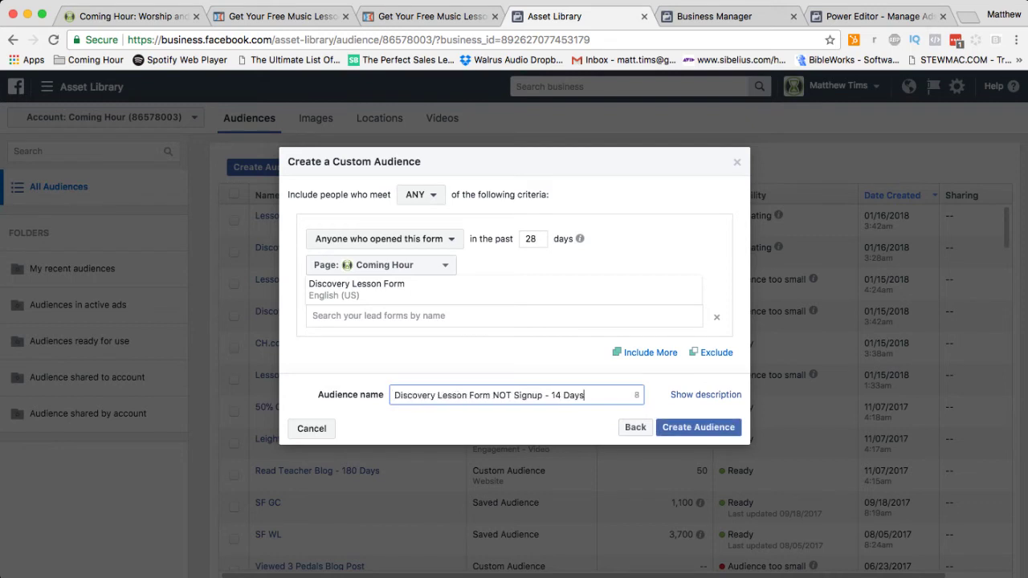
key(BackSpace)
key(BackSpace)
text(28)
click(698, 428)
- Change the audience criterion to People who opened but didn't submit form
click(384, 238)
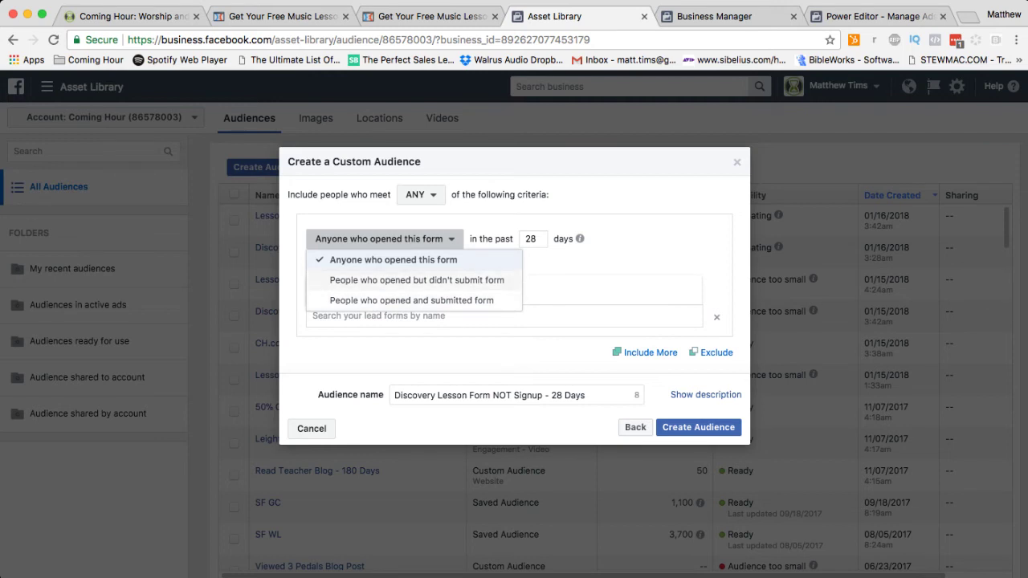
click(478, 280)
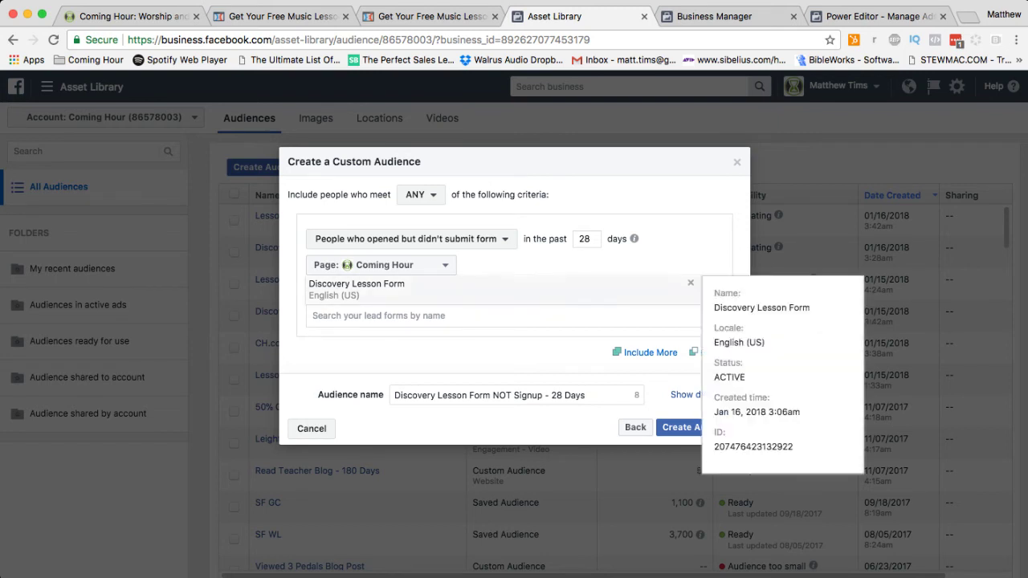
click(410, 238)
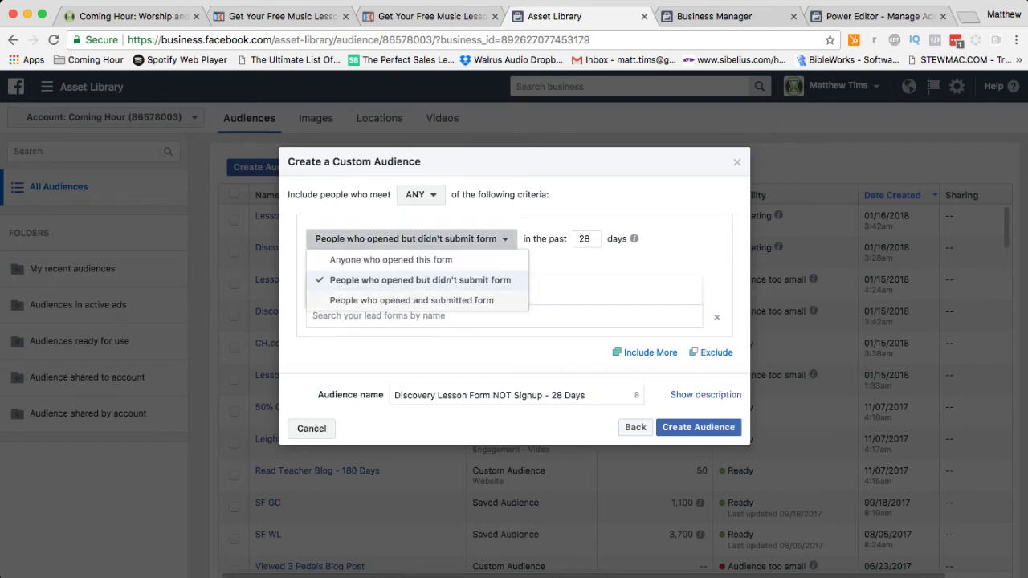
click(420, 281)
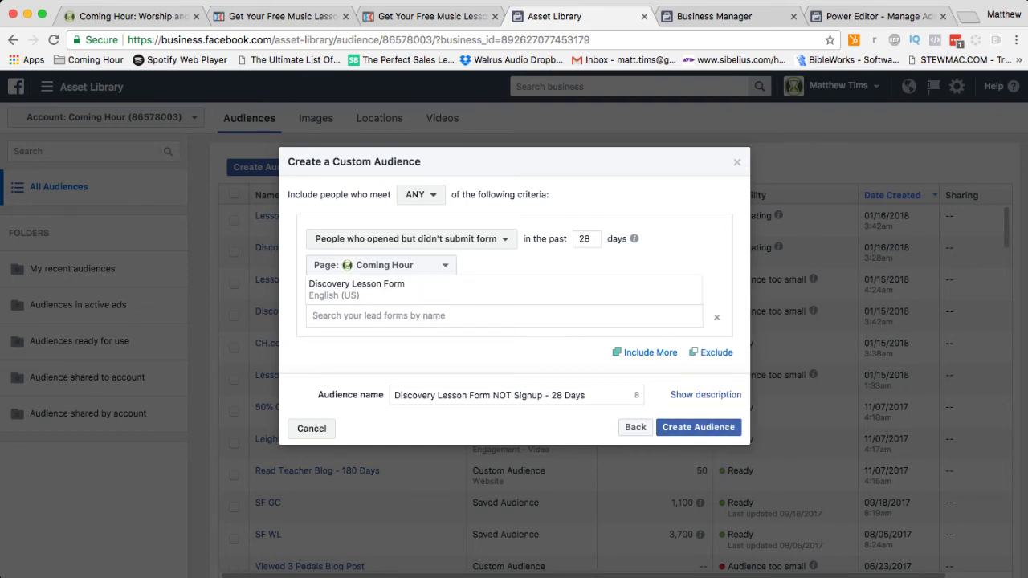
- Create the custom audience with these settings and return to the audience list
key(super+a)
click(587, 239)
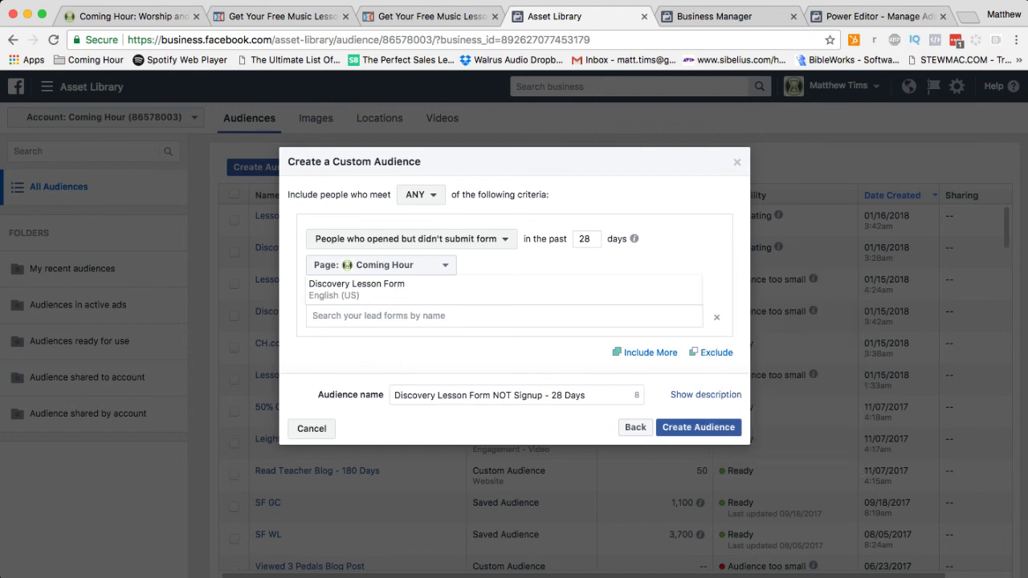
click(698, 426)
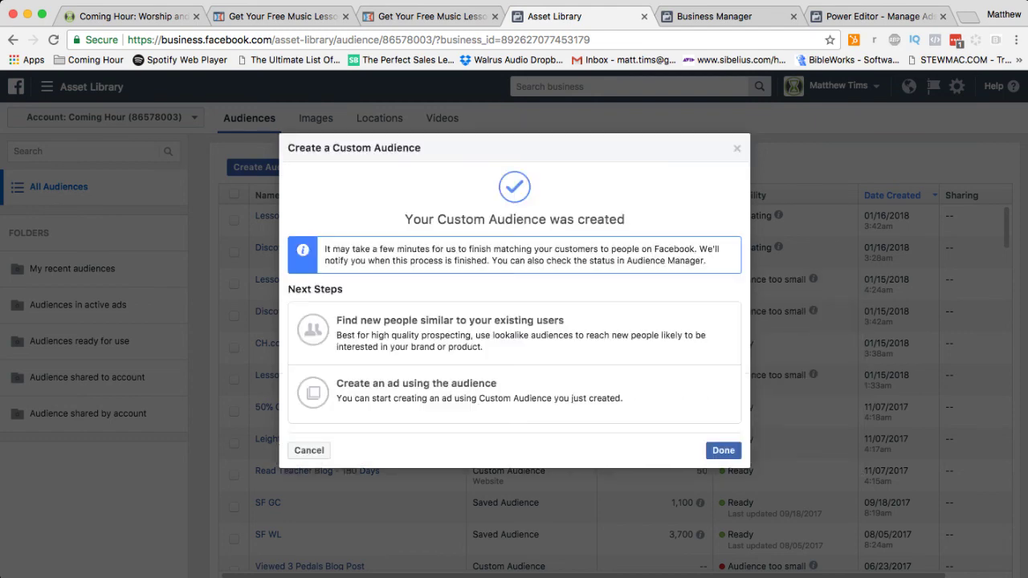
click(723, 451)
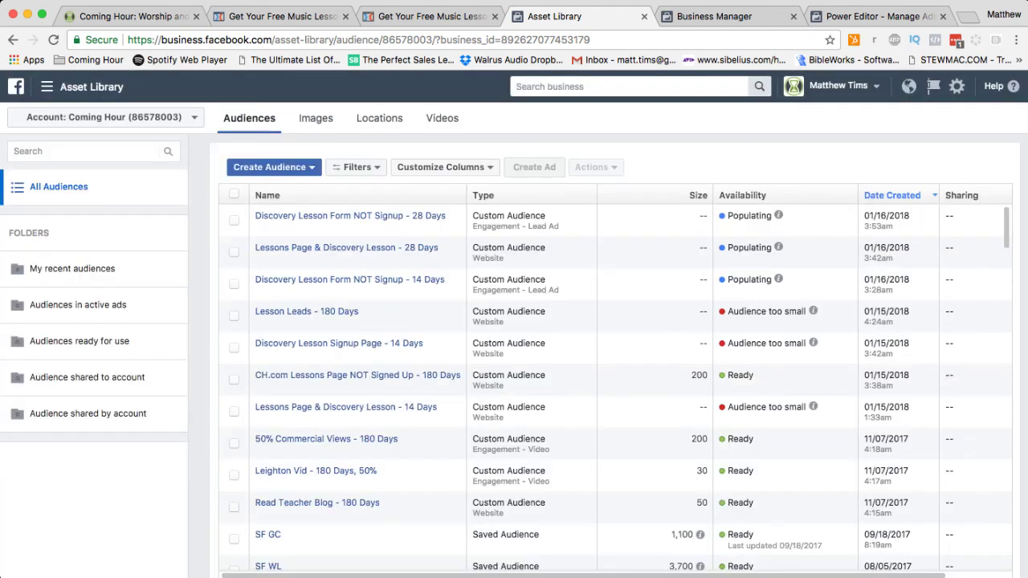